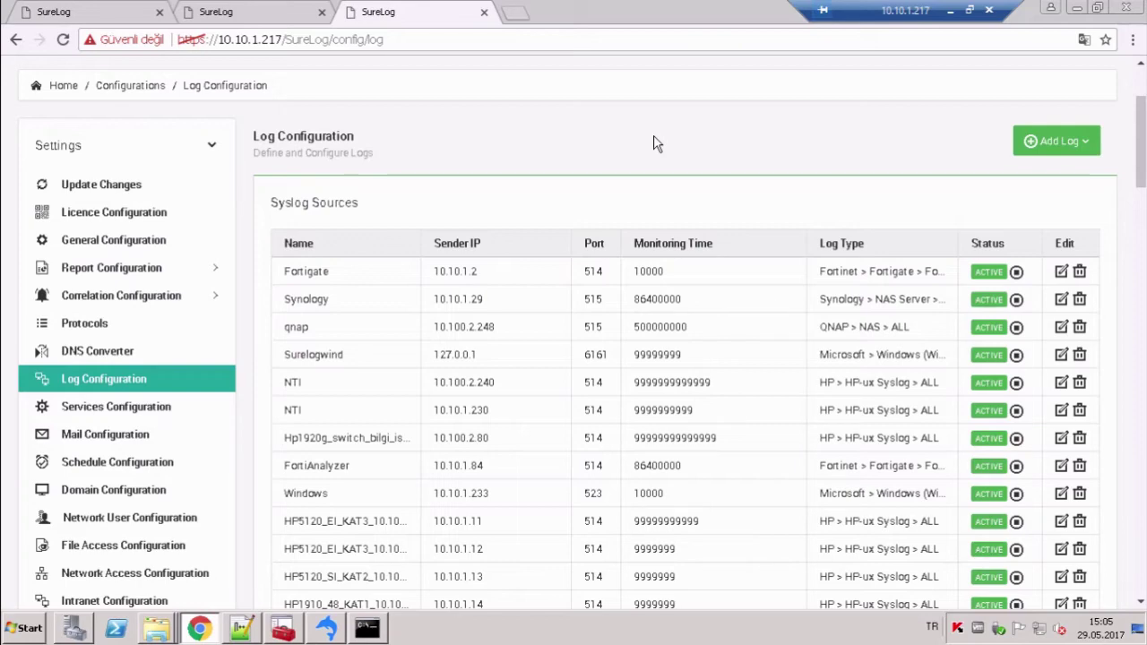
Review the list of syslog sources and the start of the text log sources in the log configuration
scroll(112, 202, up, 2)
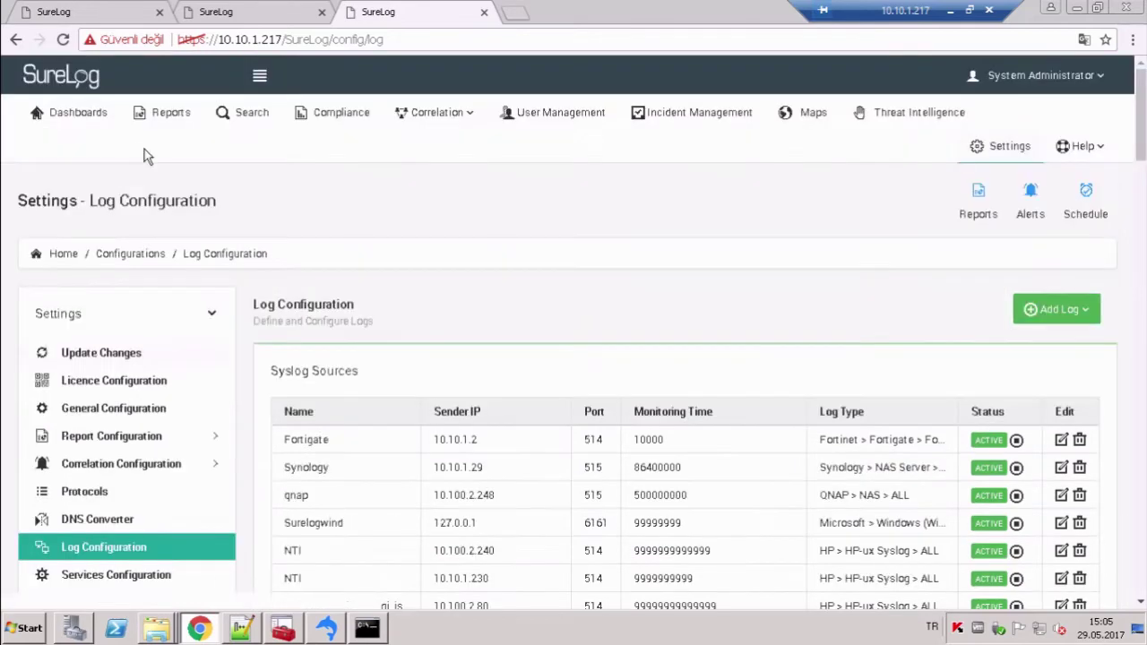
scroll(466, 392, down, 3)
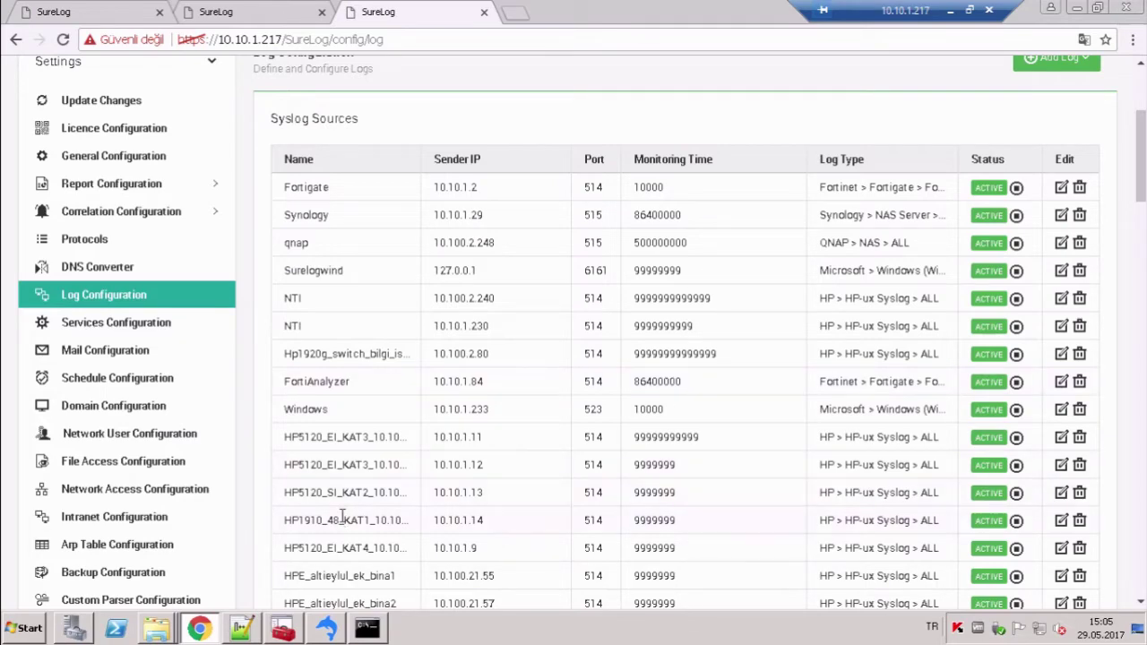
scroll(373, 372, down, 10)
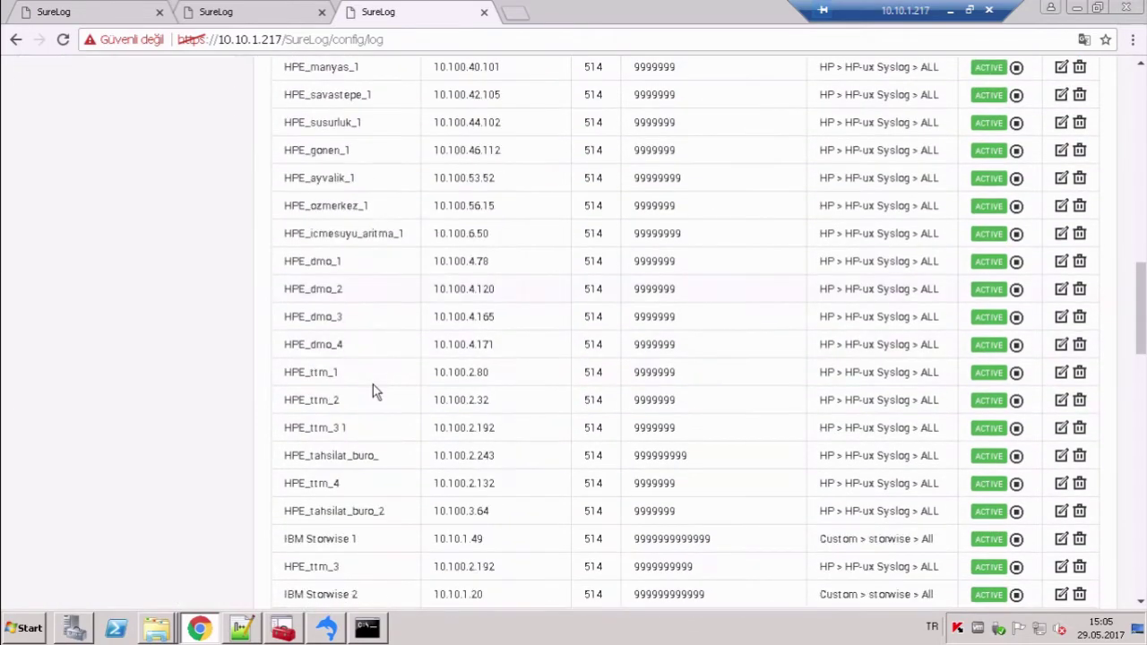
scroll(373, 384, down, 5)
scroll(373, 384, up, 3)
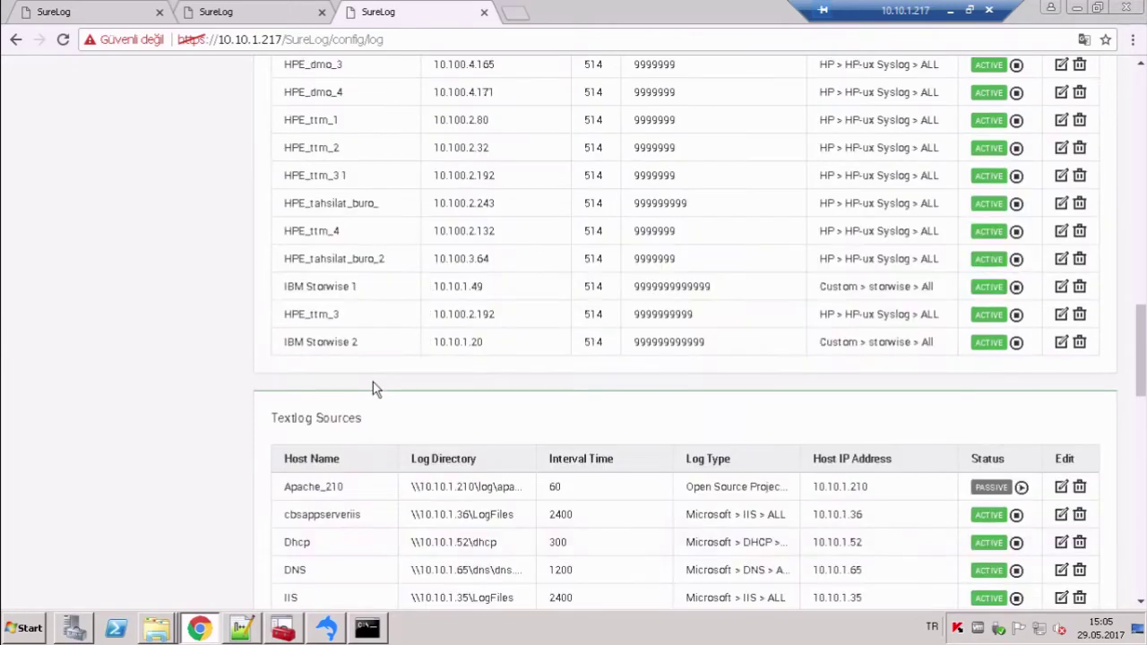
scroll(375, 387, up, 15)
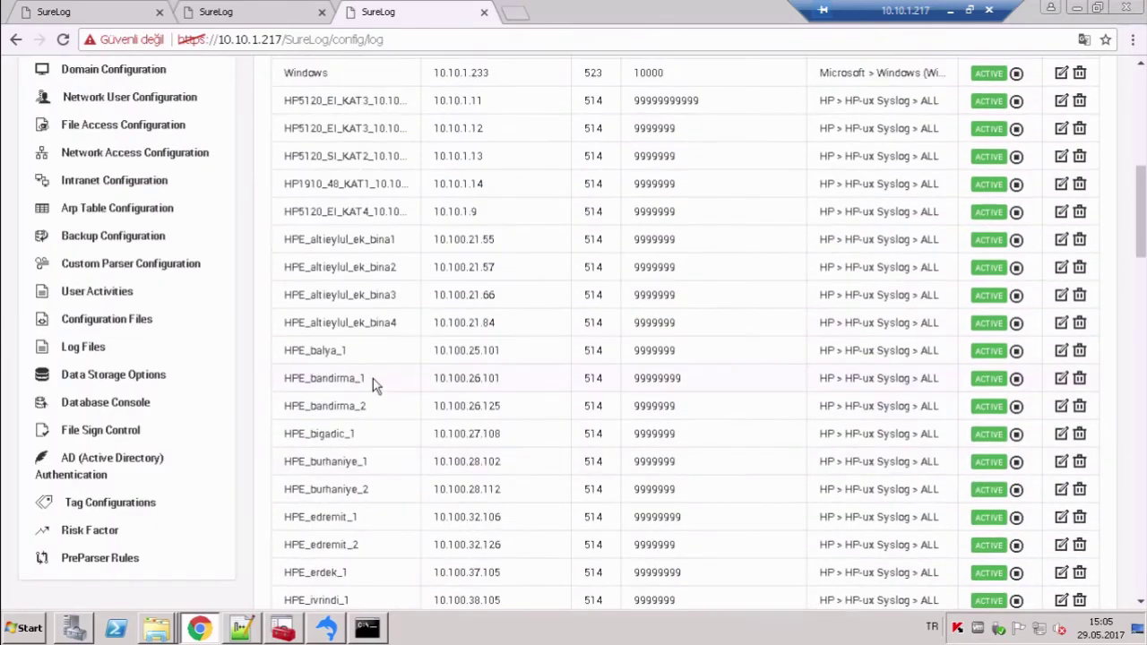
scroll(375, 386, up, 3)
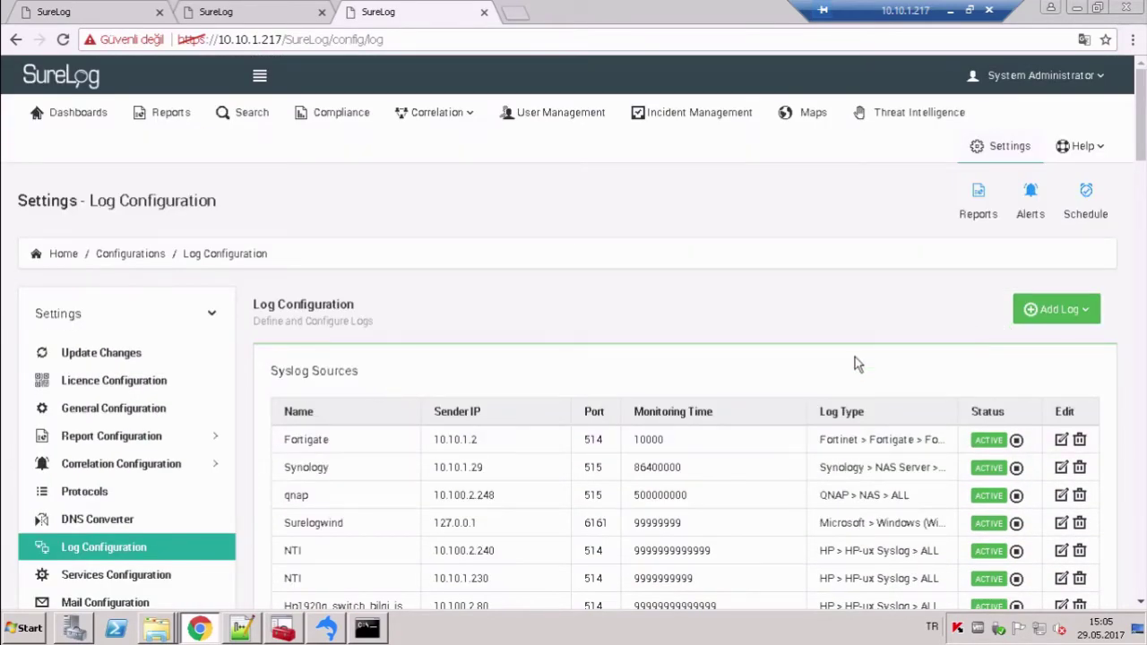
Start a new SysLog source configuration named deneme with sender IP 127.0.0.1
click(1042, 316)
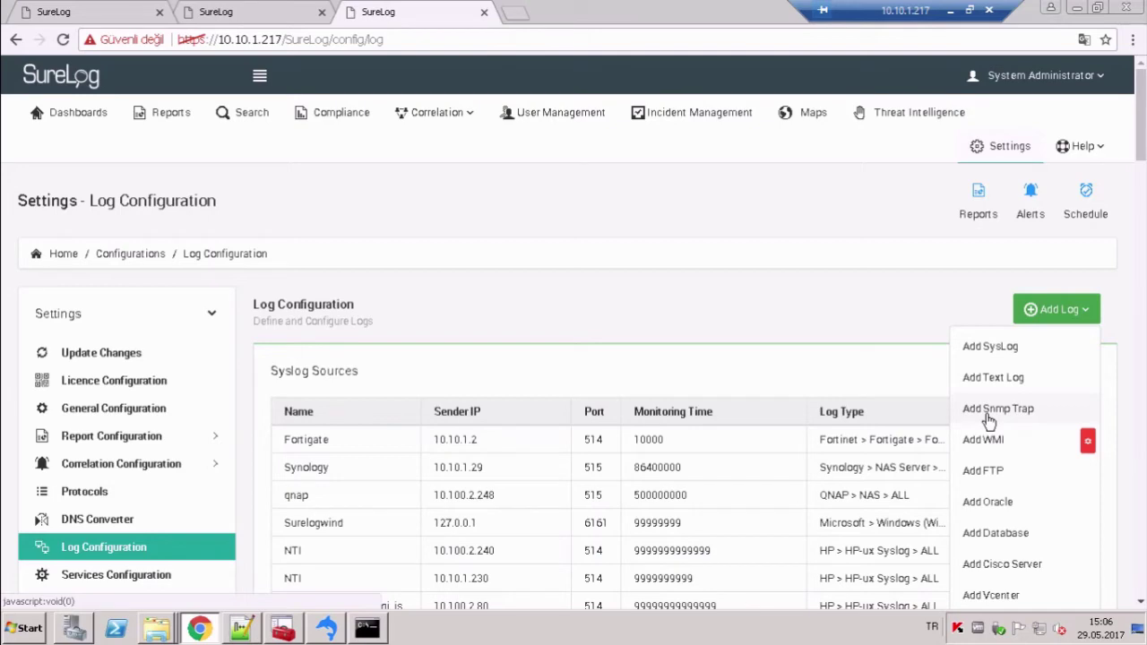
click(992, 347)
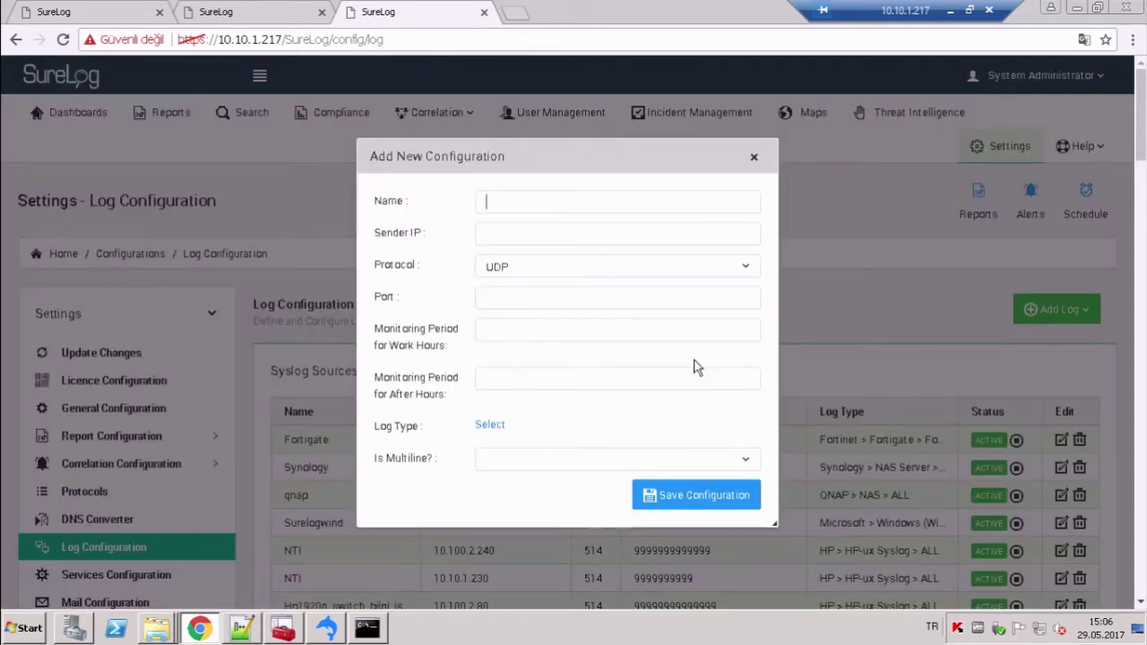
click(594, 214)
text(deneme)
click(588, 242)
text(127.0.0.1)
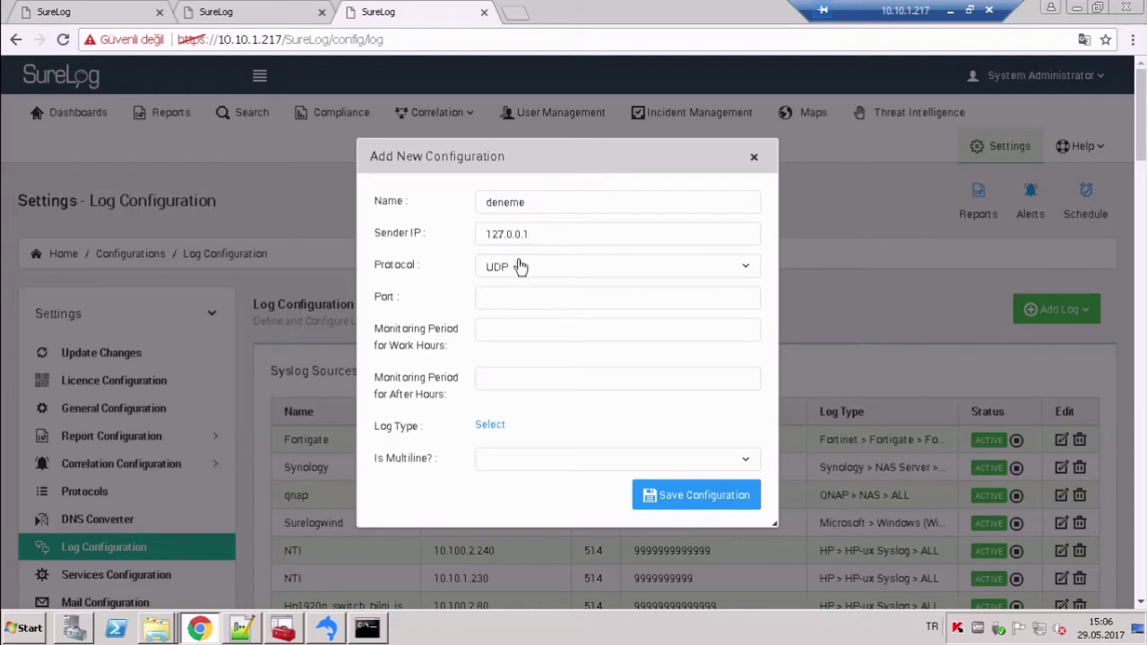
Set the port to 514 and the monitoring periods to 60000 for work hours and 6000000 for after hours
click(522, 298)
text(514)
click(527, 328)
text(60000)
key(Tab)
text(6000000)
Search the log types for forti and choose Fortinet > Fortigate > FortiOS 2.8,3.0,4.0,4.1,5.0
click(490, 425)
click(521, 266)
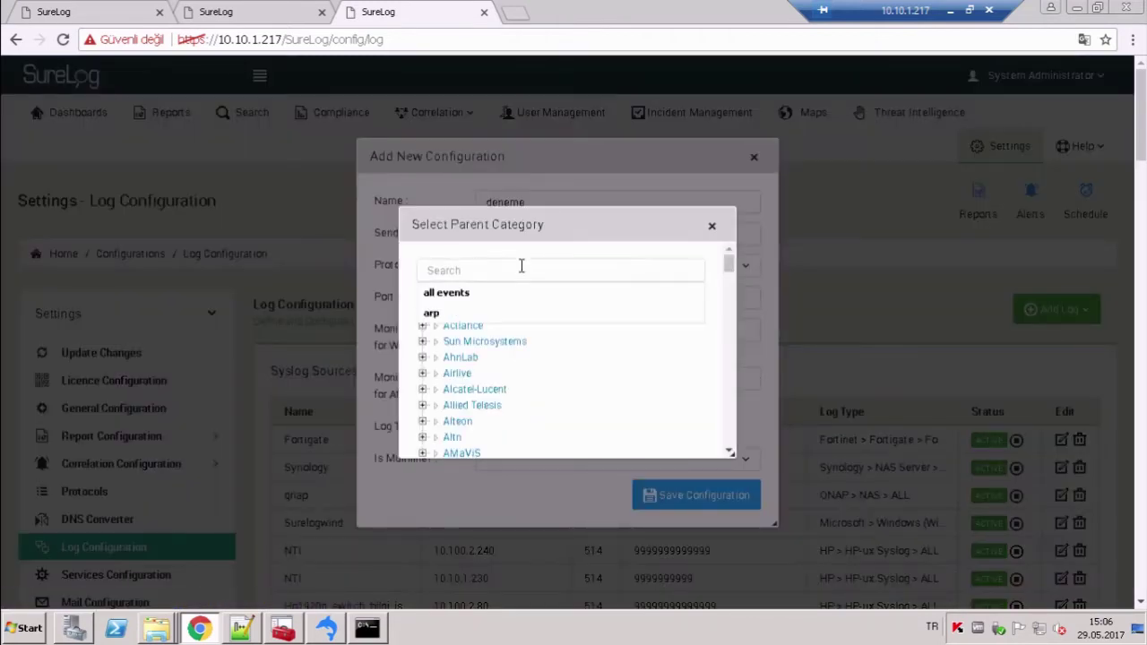
text(fort)
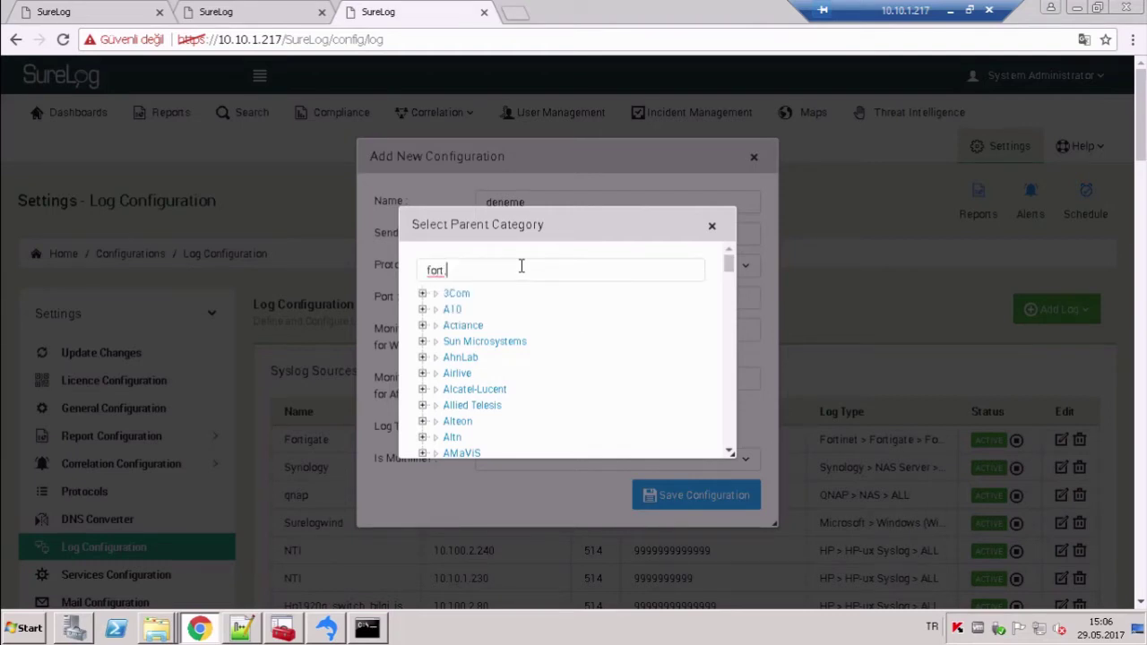
text(i)
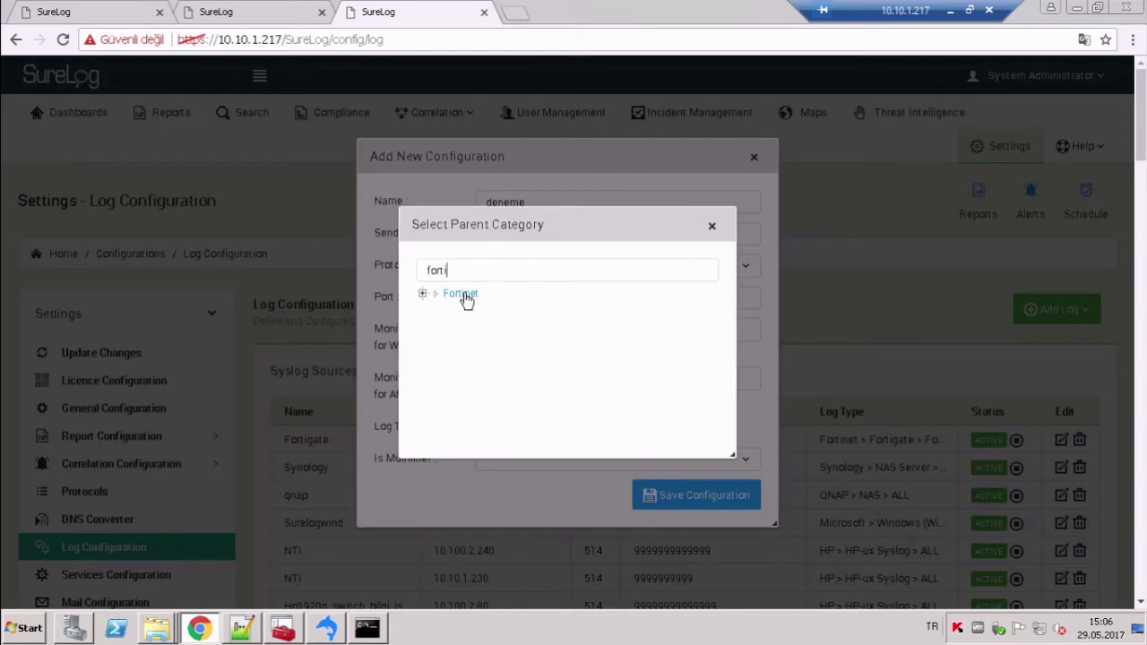
click(462, 295)
click(477, 312)
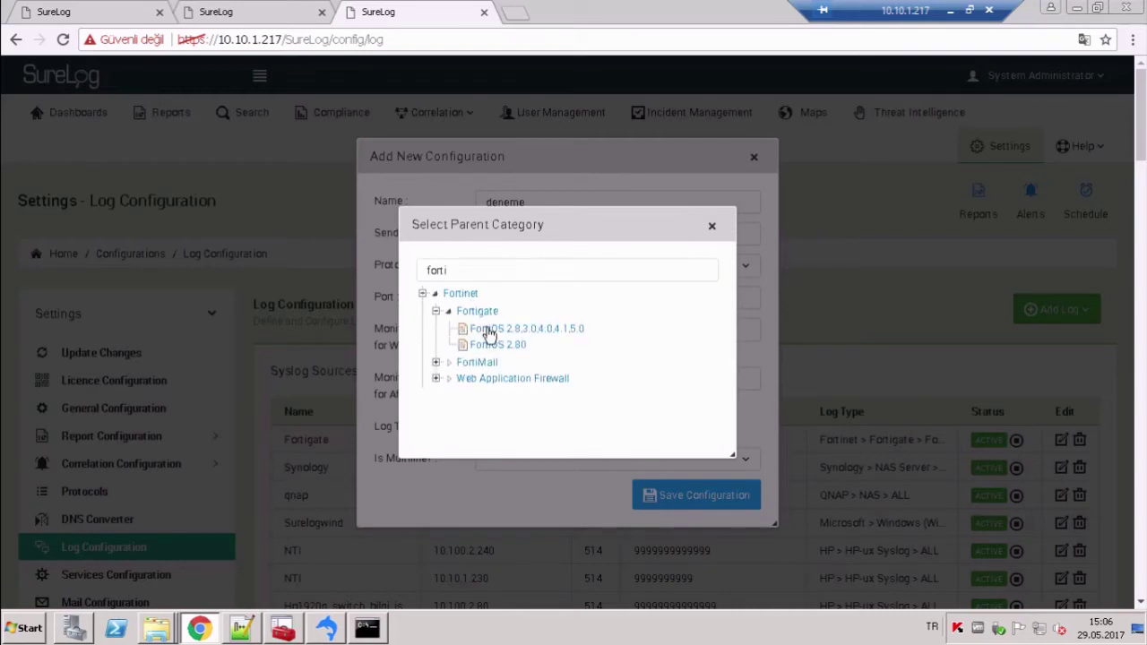
click(489, 329)
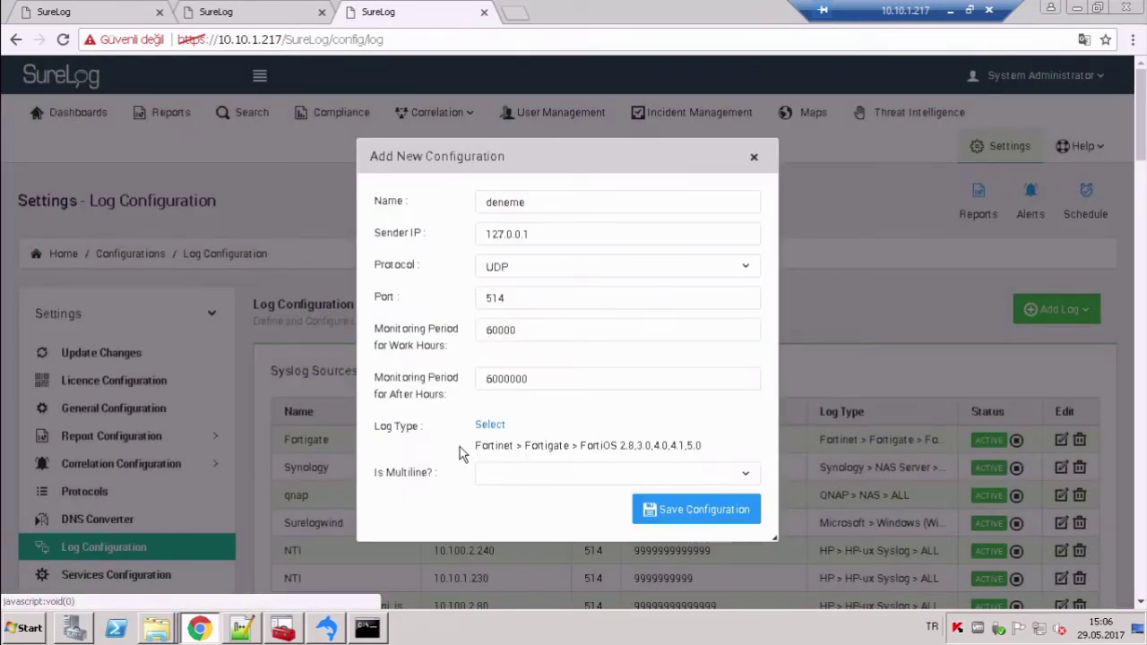
drag(461, 448, 704, 456)
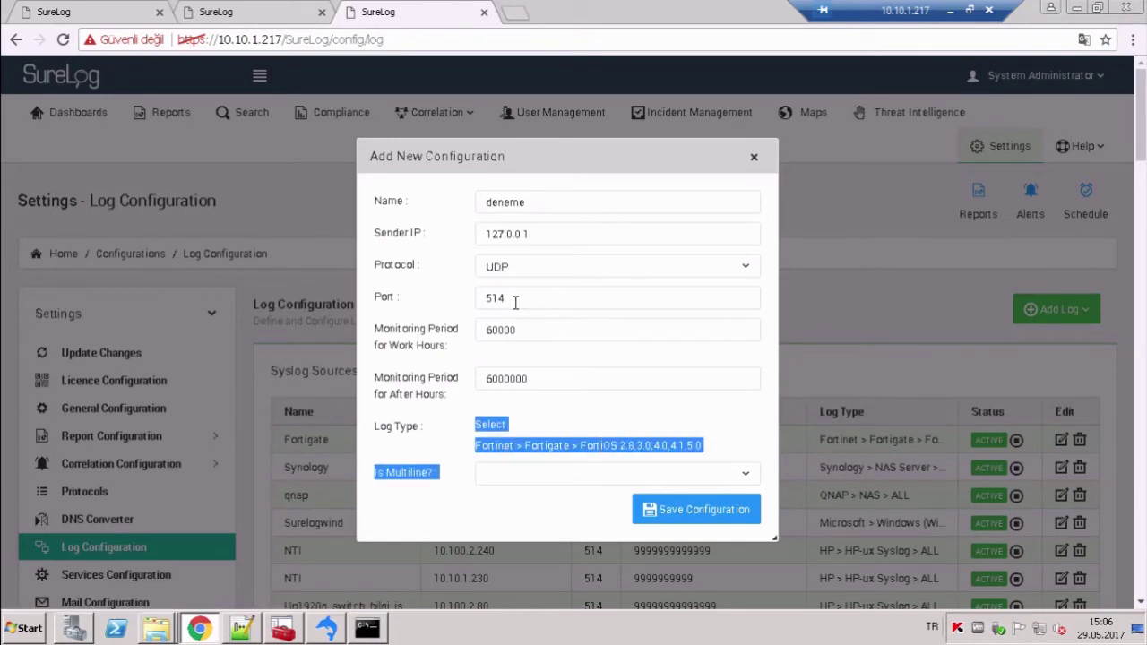
drag(540, 240, 475, 236)
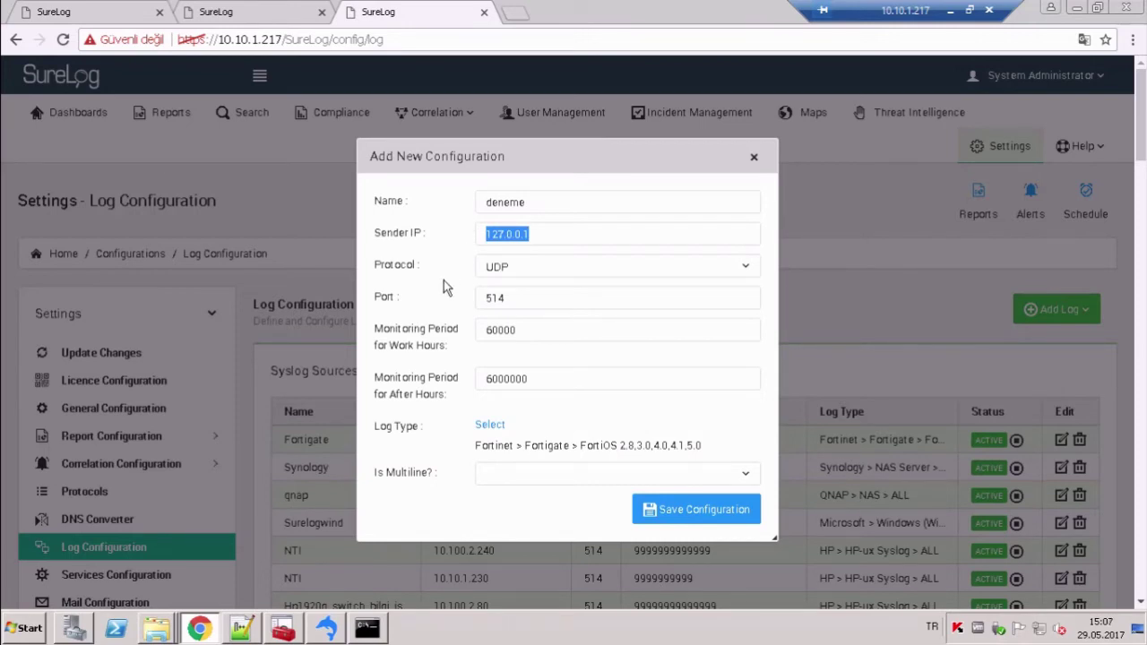
Search the log types for windows and examine the Microsoft categories, including the DHCP entry
click(490, 425)
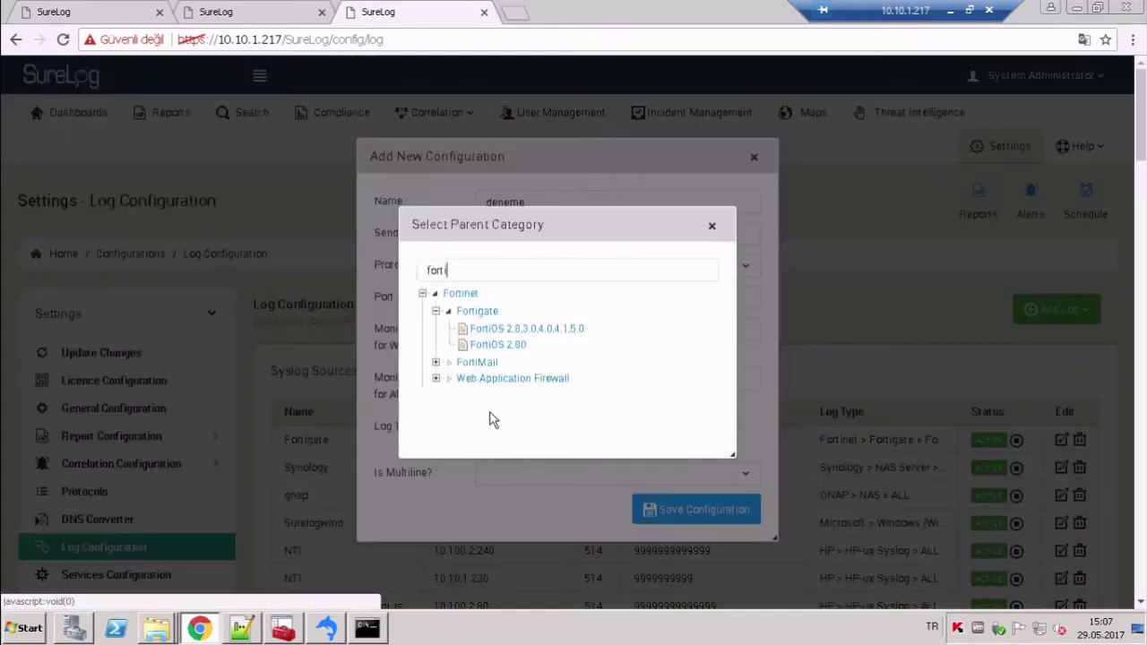
double_click(421, 270)
text(wi)
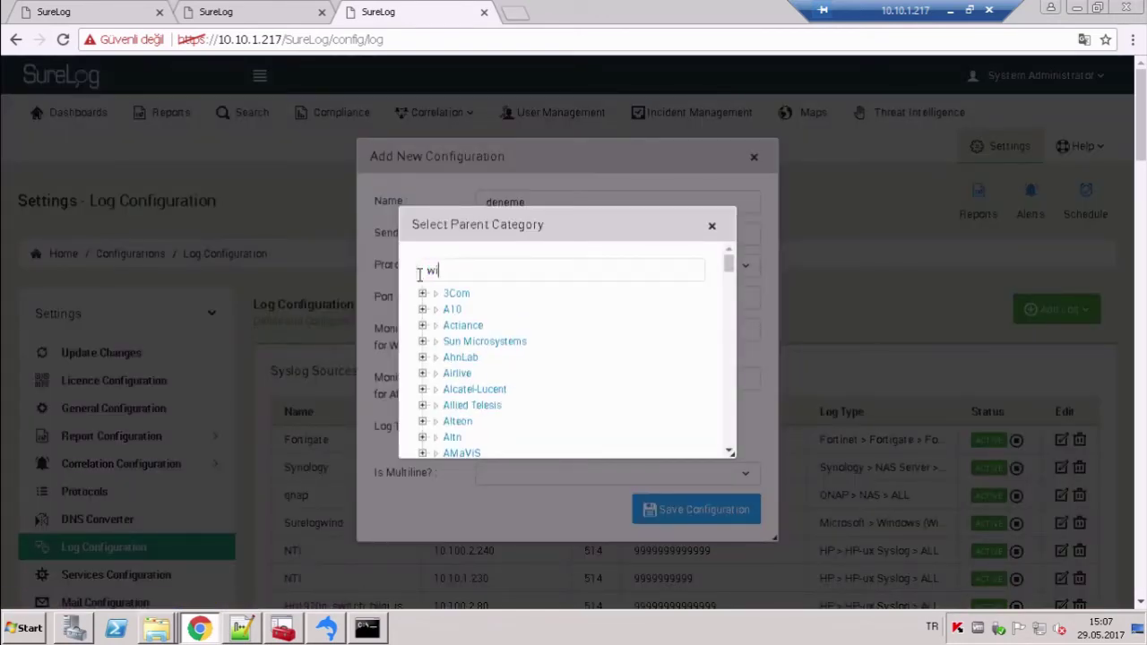
text(ndows)
click(459, 311)
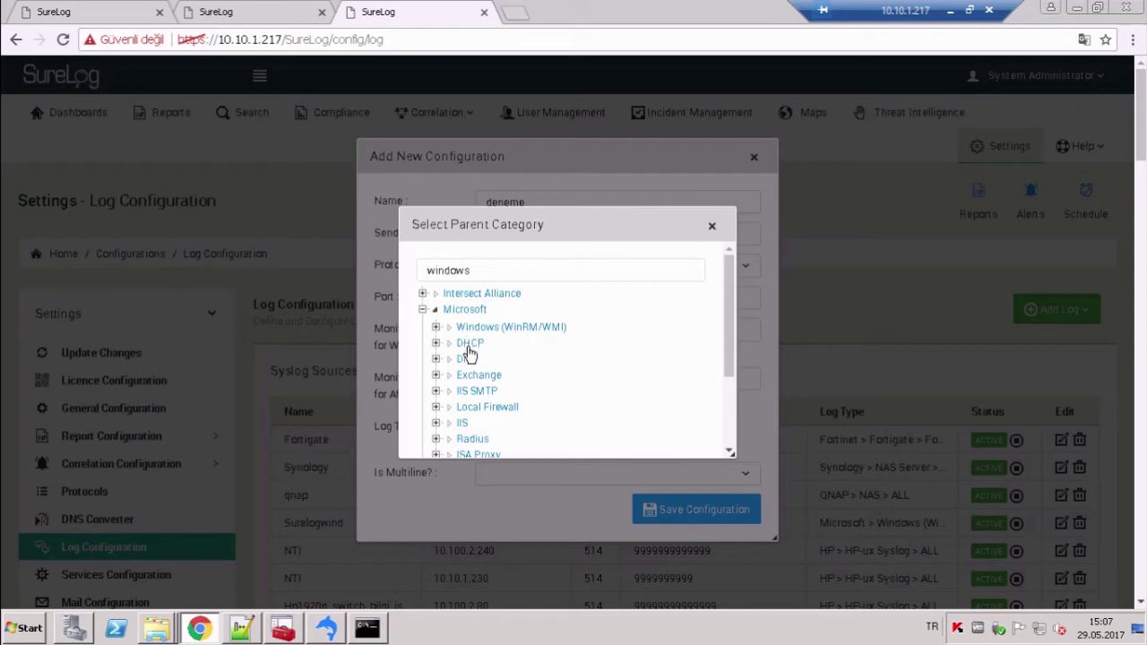
click(468, 346)
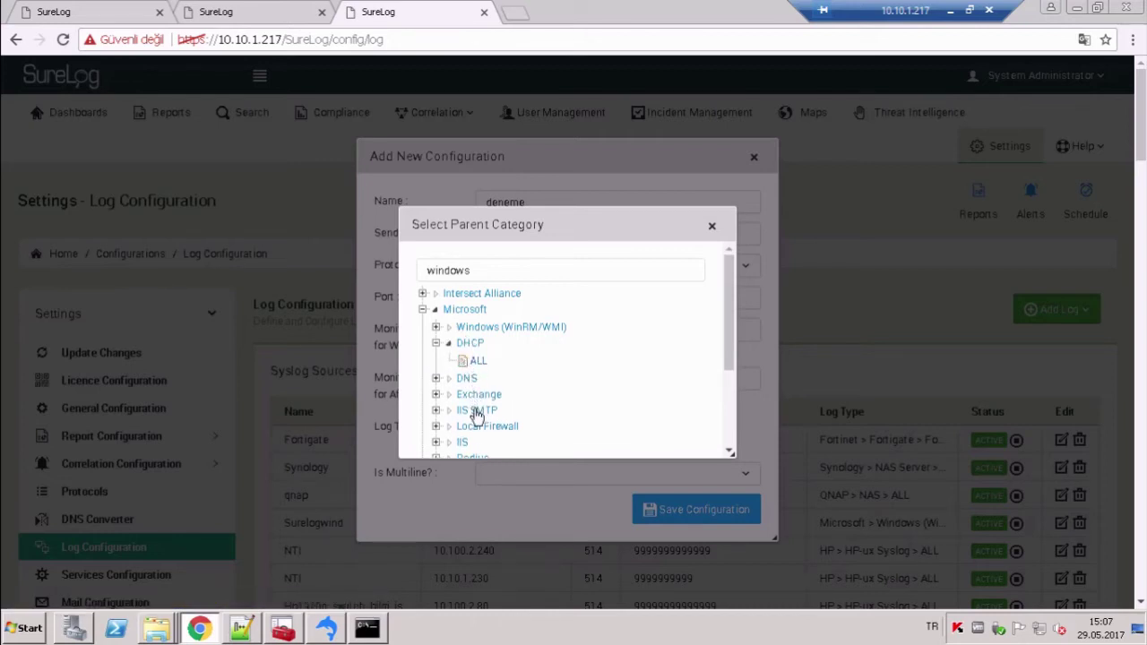
scroll(467, 379, down, 1)
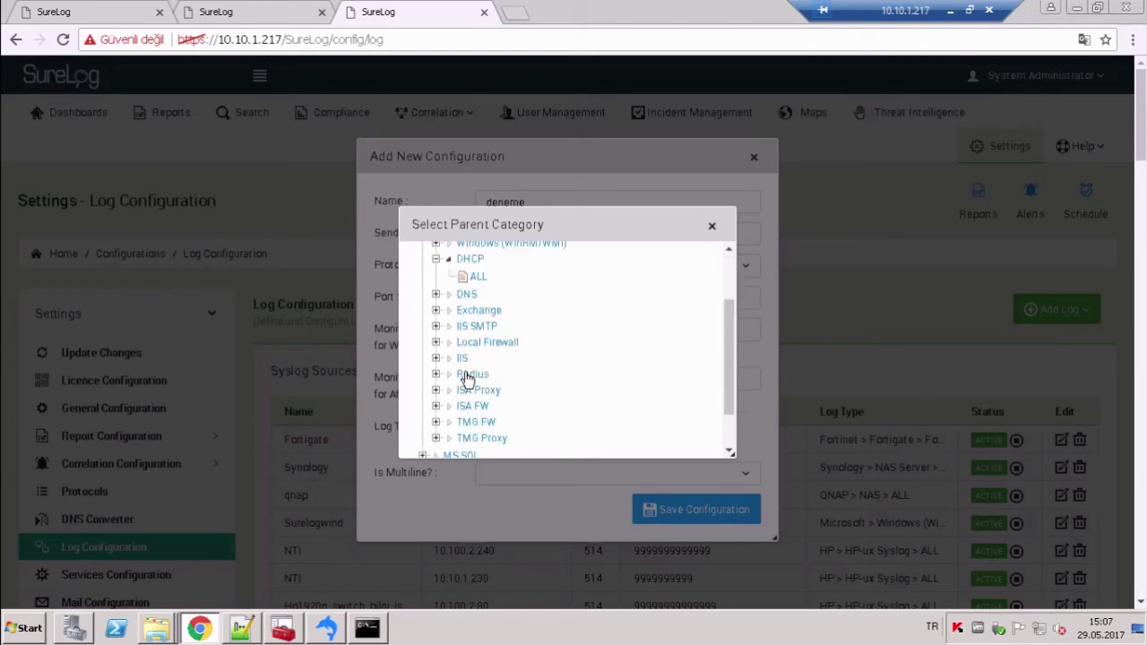
scroll(578, 339, up, 1)
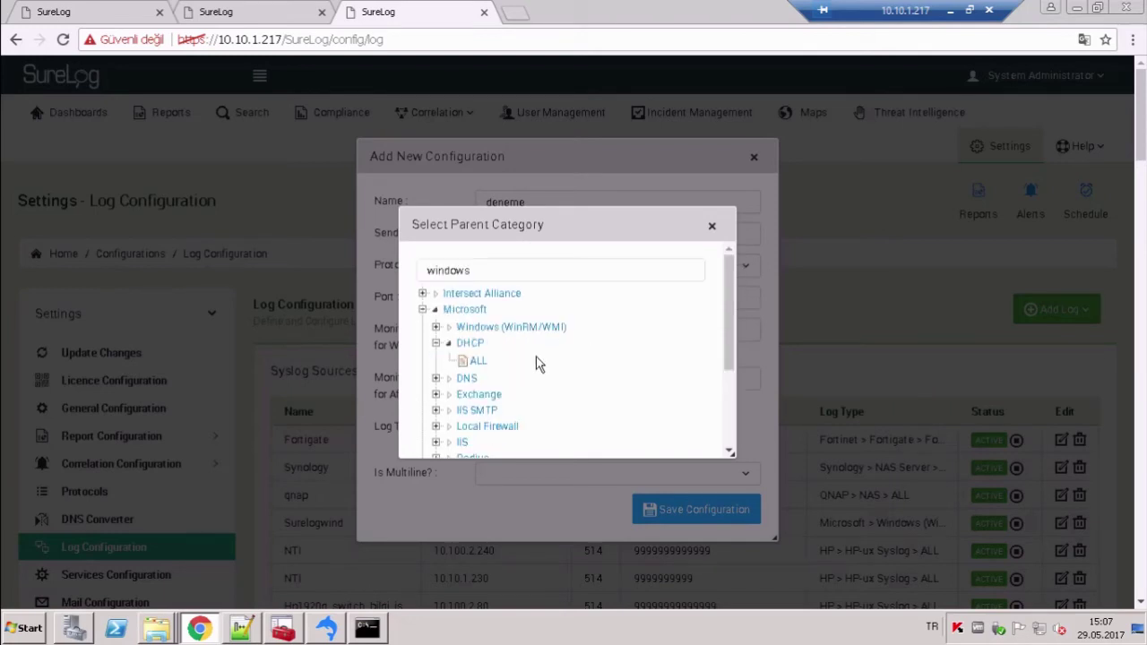
scroll(488, 394, down, 1)
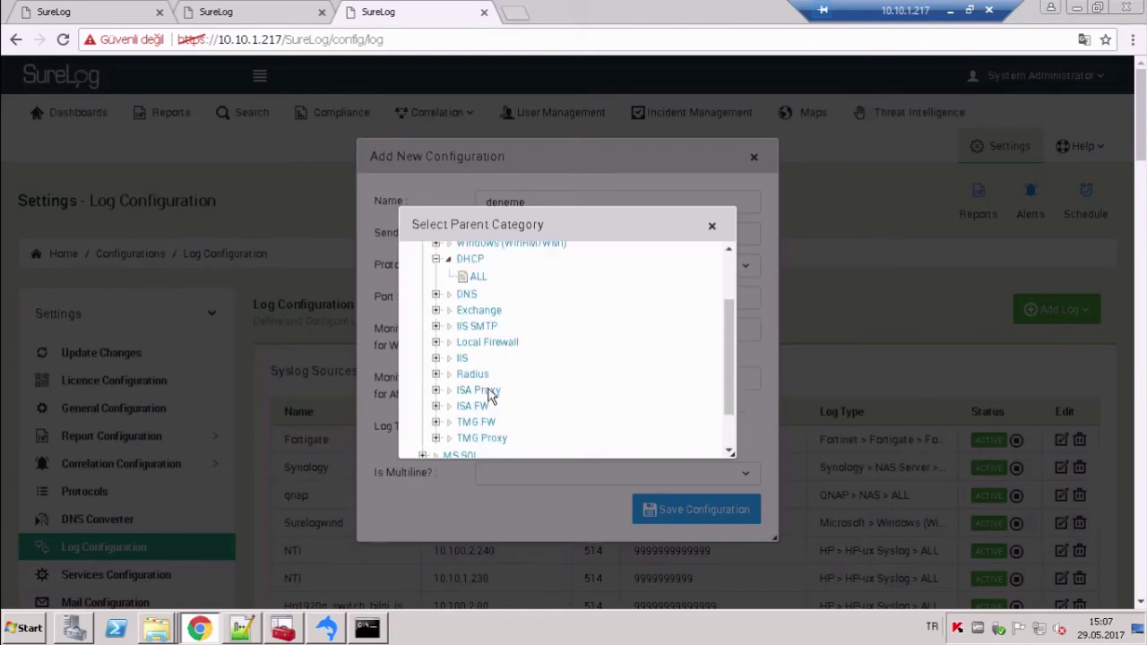
scroll(484, 404, up, 1)
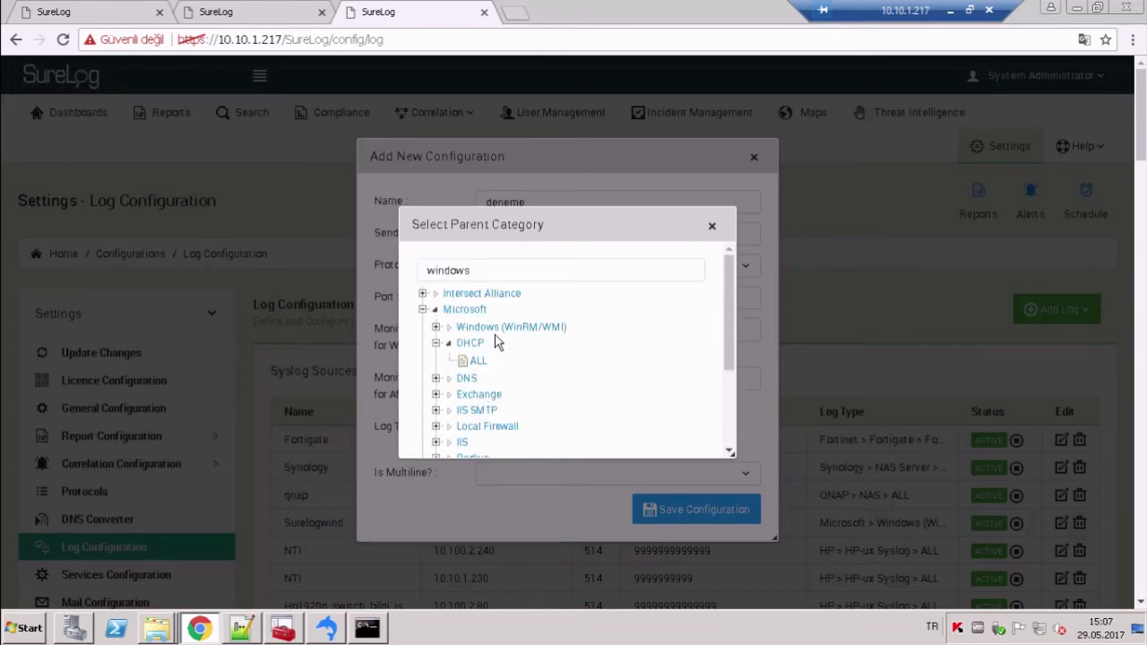
Search the log types for linux and look inside the Open Source Projects category
double_click(492, 269)
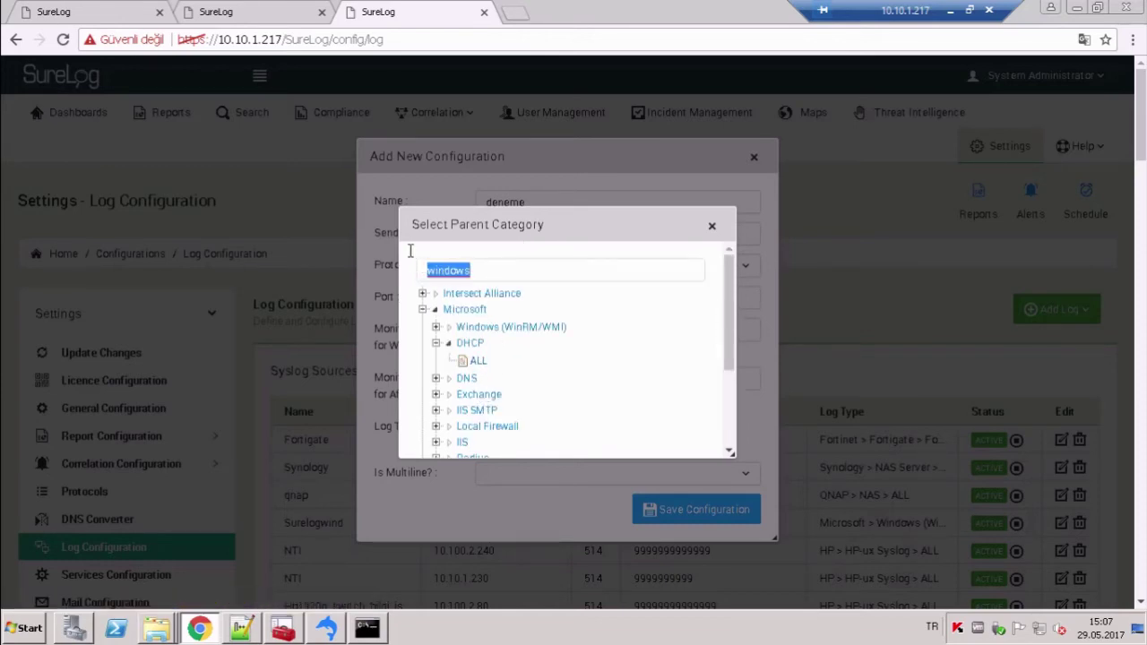
key(BackSpace)
text(linux)
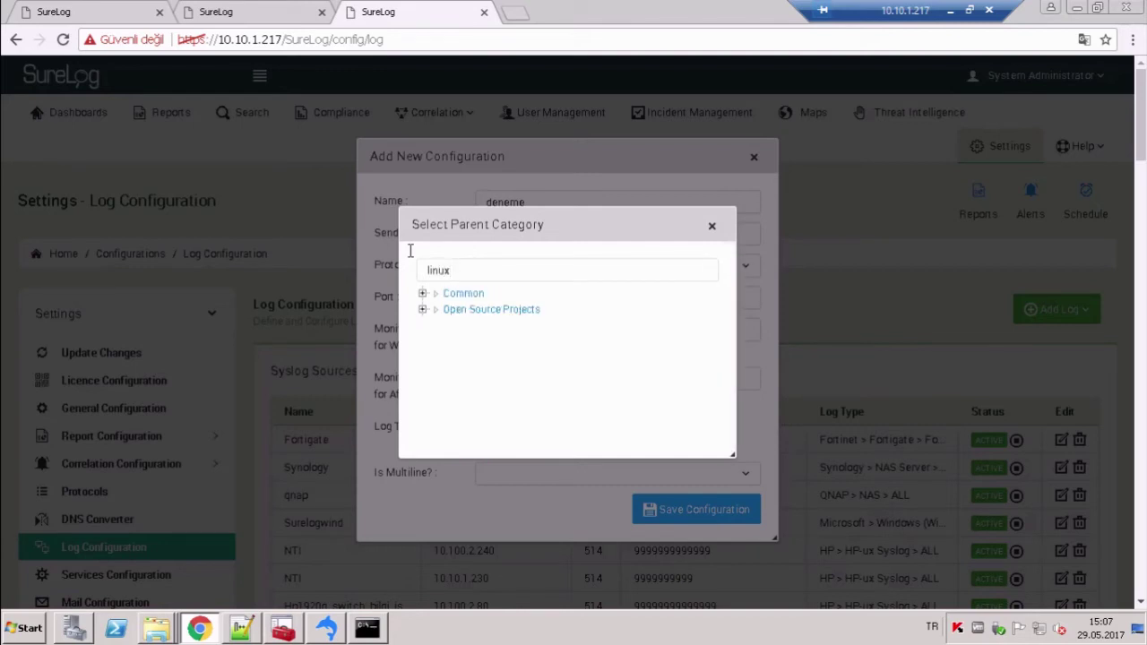
click(459, 311)
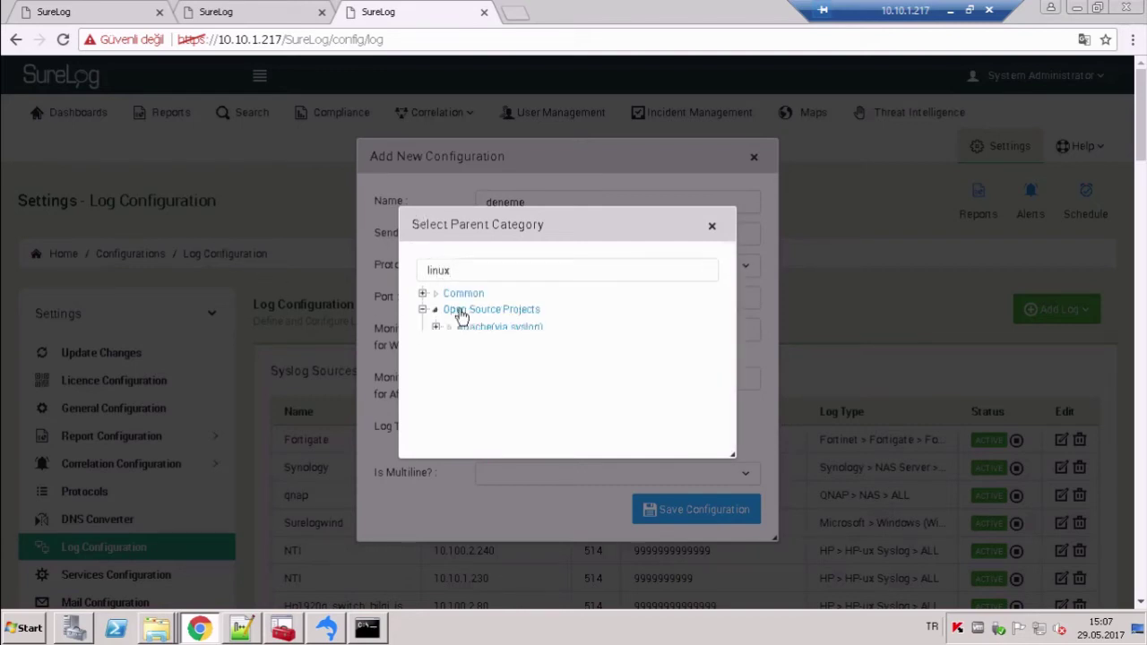
click(460, 313)
Search the log types for mail, browse Open Source Projects, and leave the syslog configuration without saving
drag(469, 268, 356, 240)
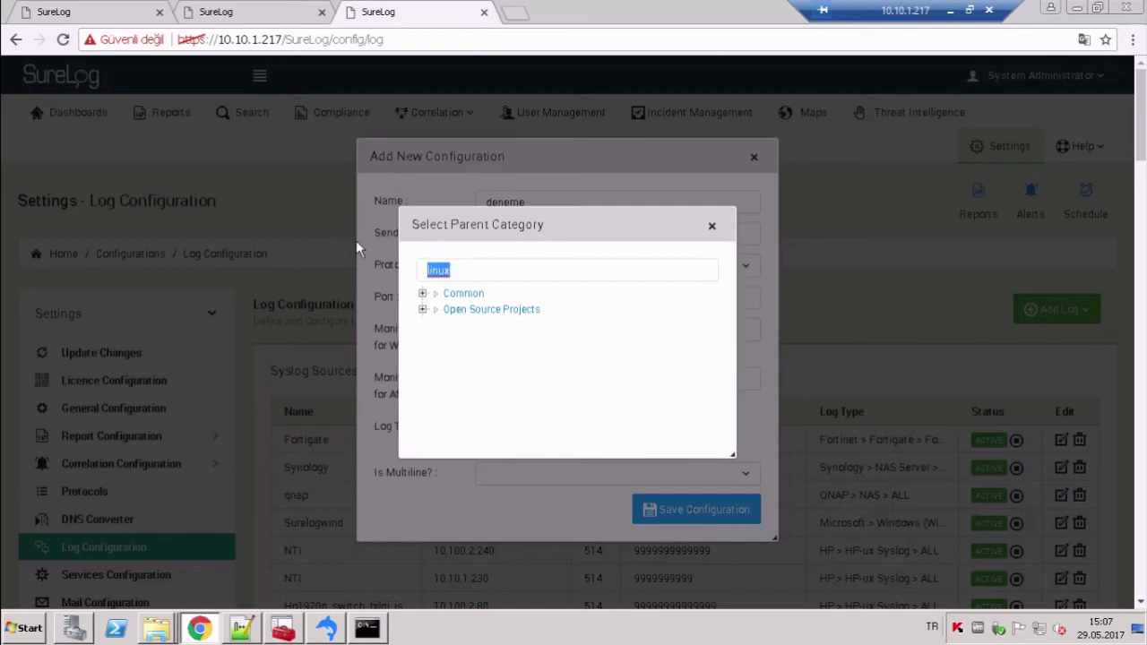
key(BackSpace)
text(ma)
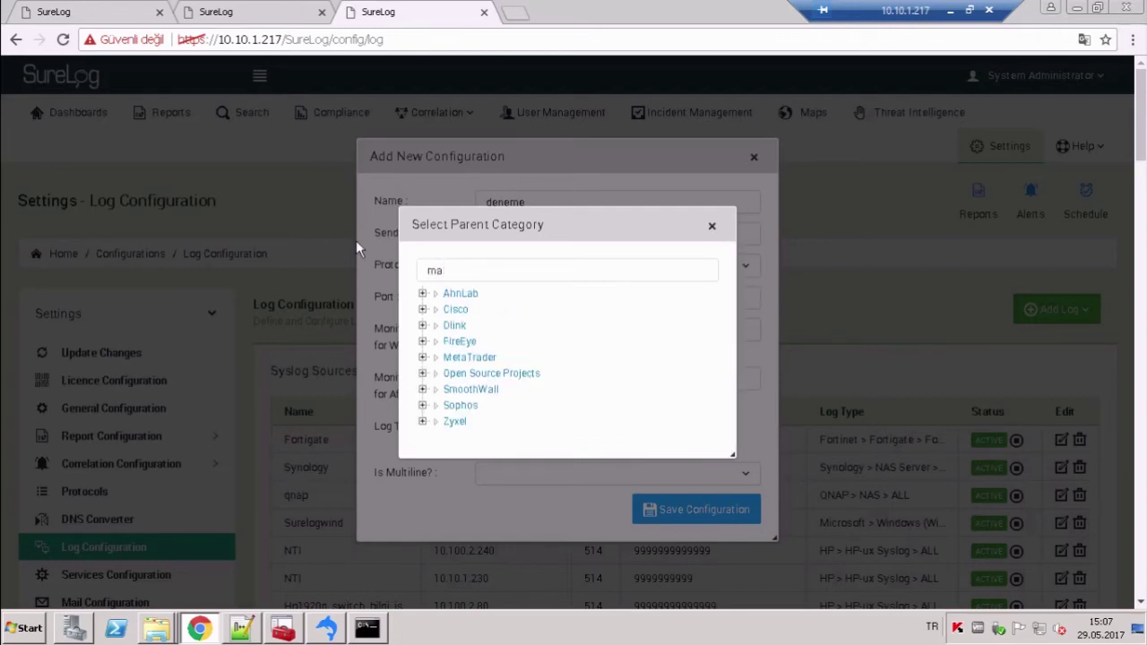
text(ll)
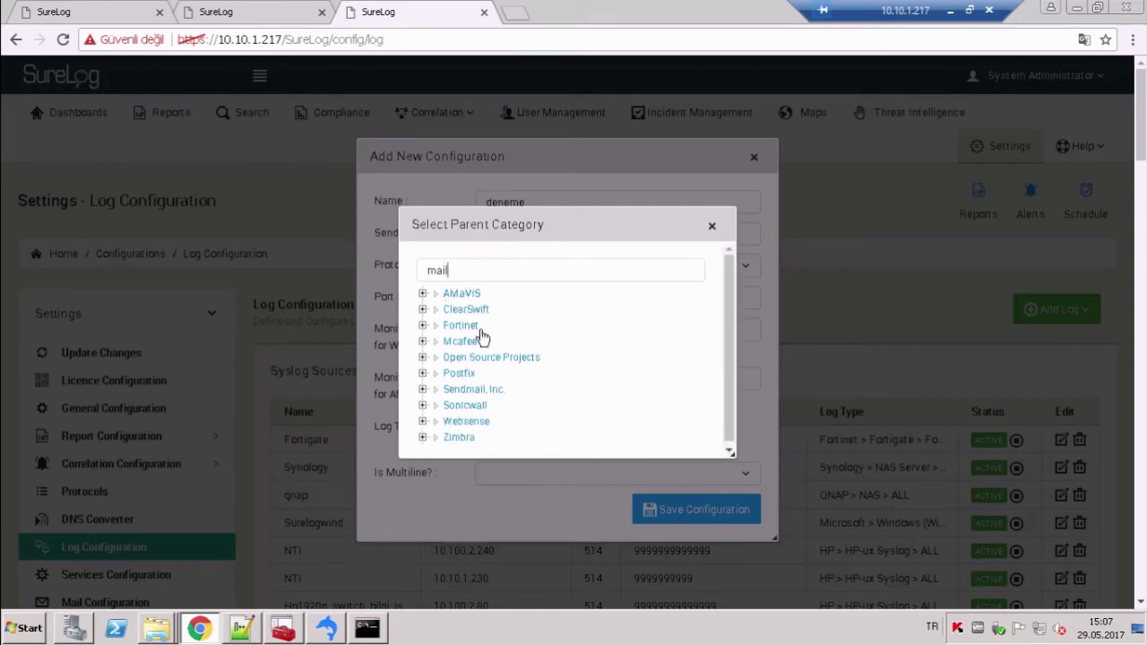
click(498, 359)
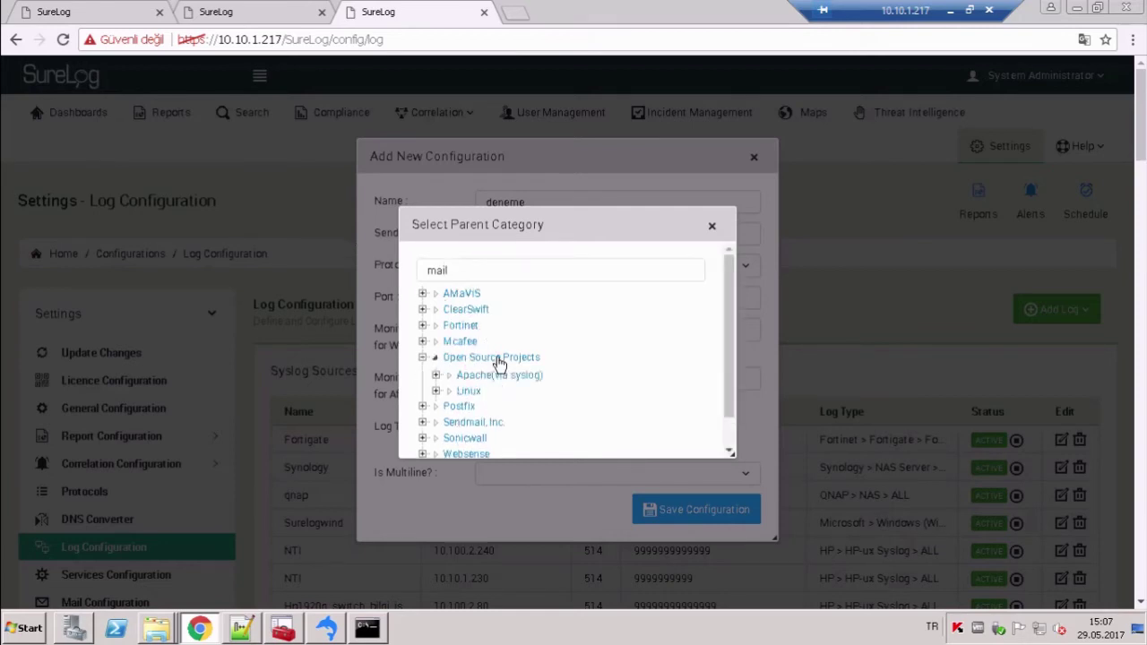
scroll(491, 405, down, 4)
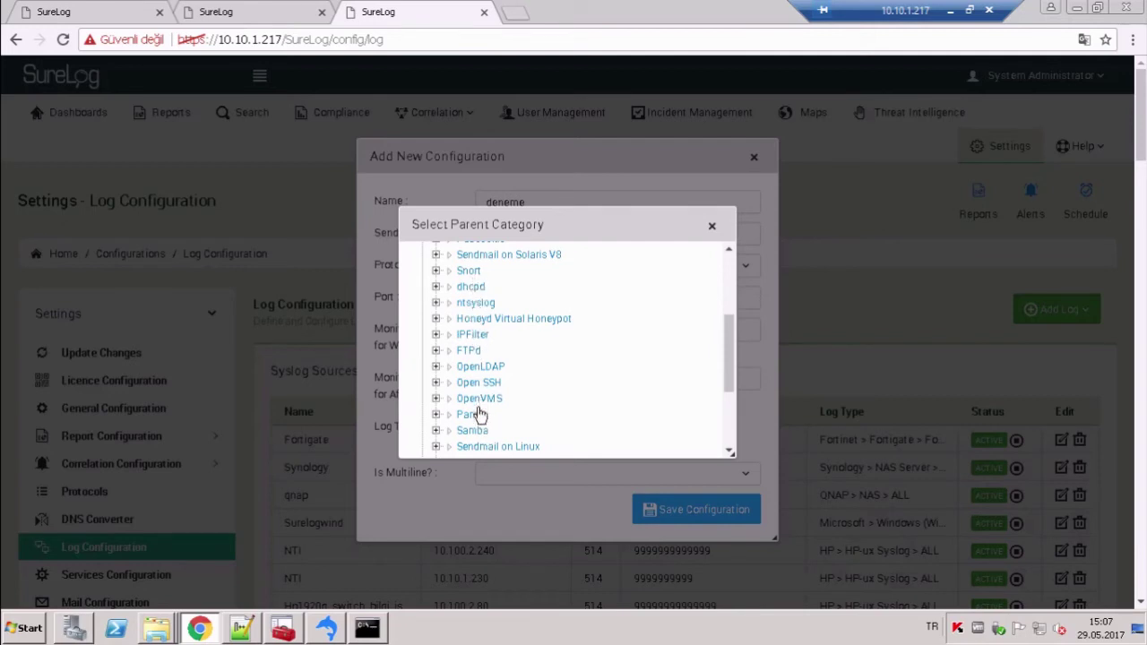
click(712, 226)
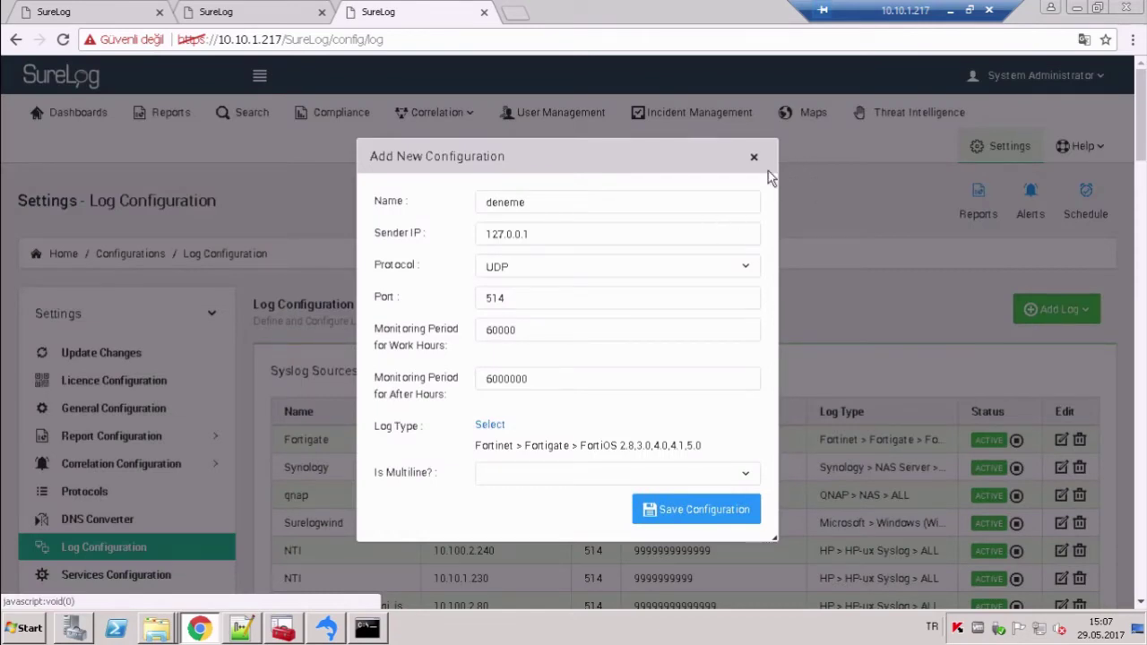
click(754, 157)
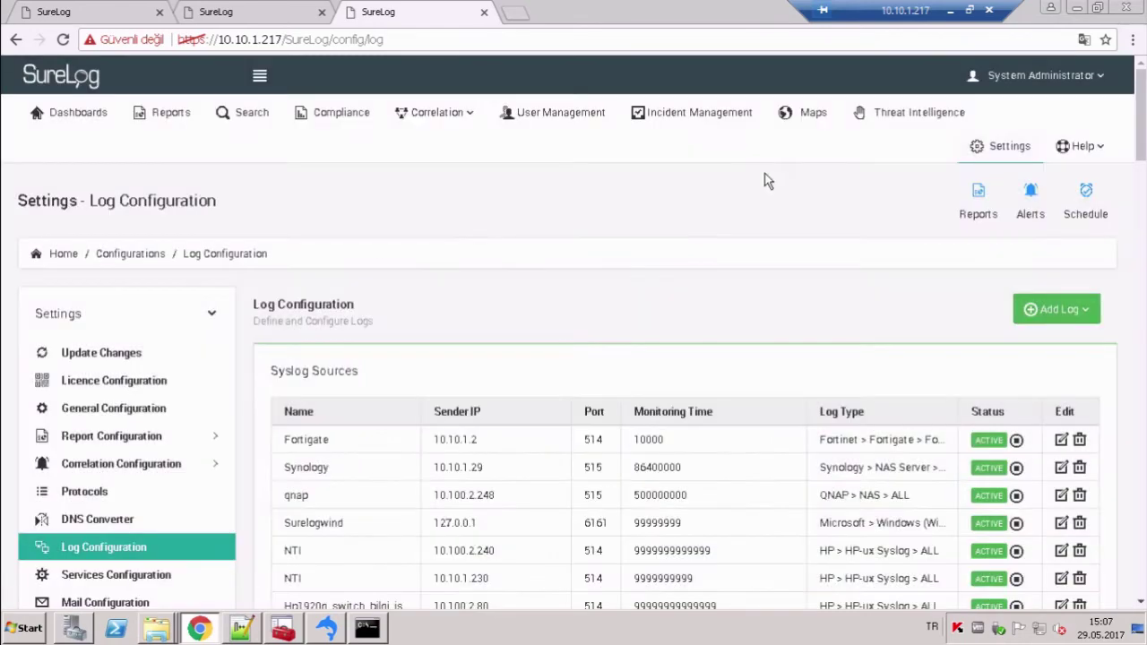
Start a new text log configuration and set its host name to abaa
click(1061, 309)
click(989, 377)
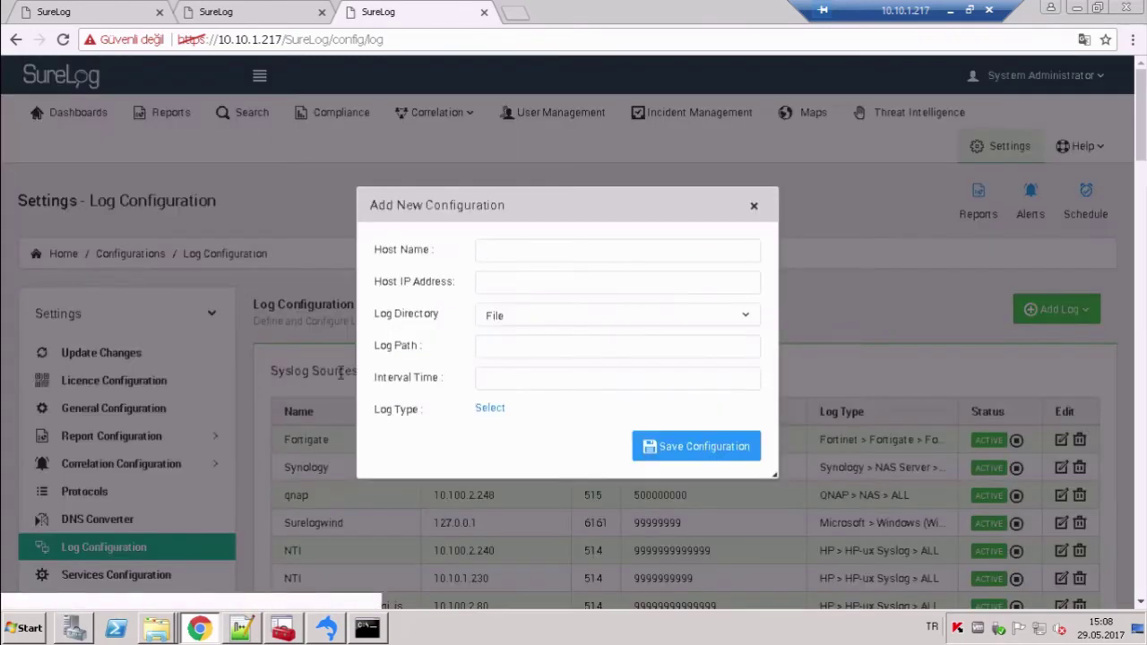
text(127)
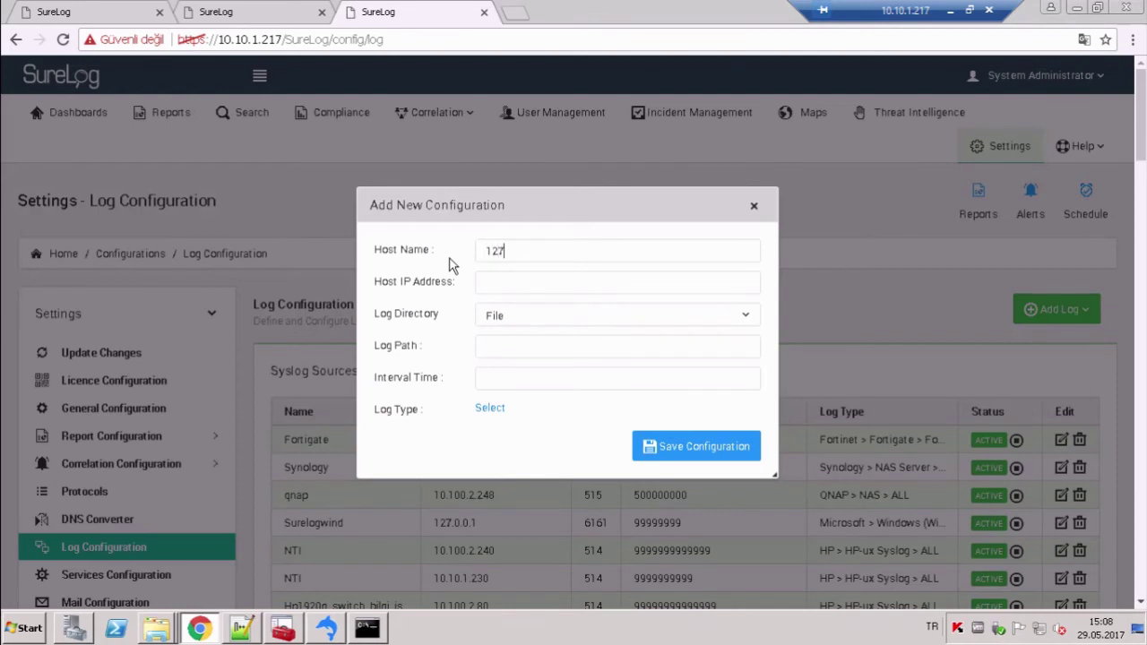
key(BackSpace)
key(BackSpace)
key(BackSpace)
text(abaa)
Set the host IP address to 127.0.0.1 and keep File as the log directory option
text(127.0)
key(BackSpace)
key(BackSpace)
text(0.0)
key(Home)
click(543, 285)
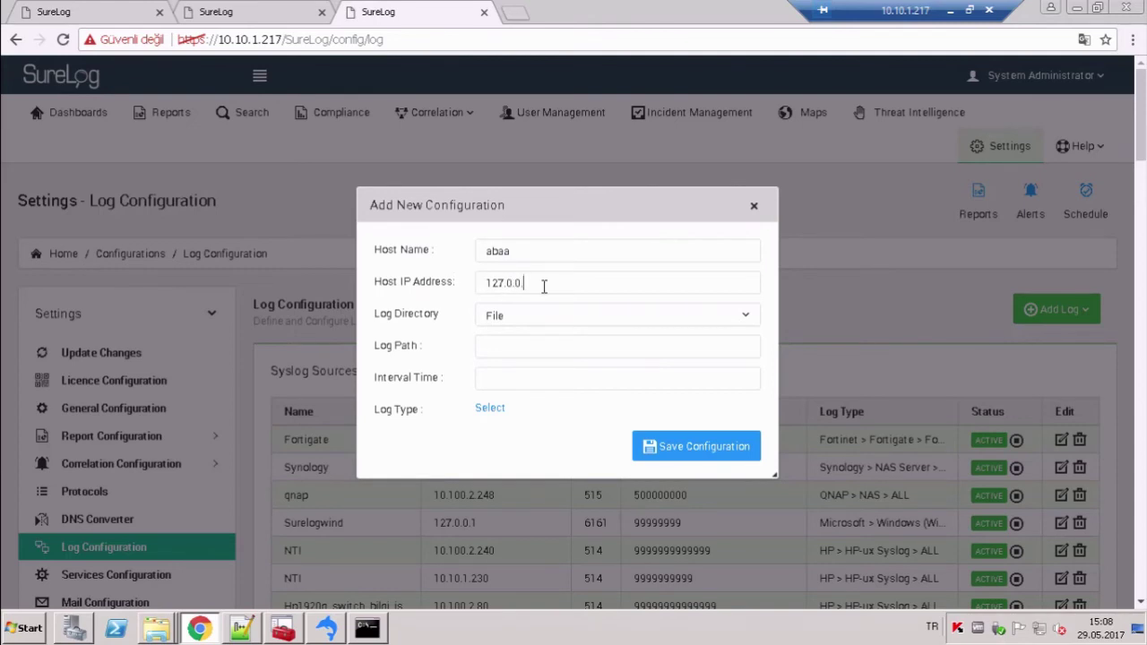
text(1)
click(543, 321)
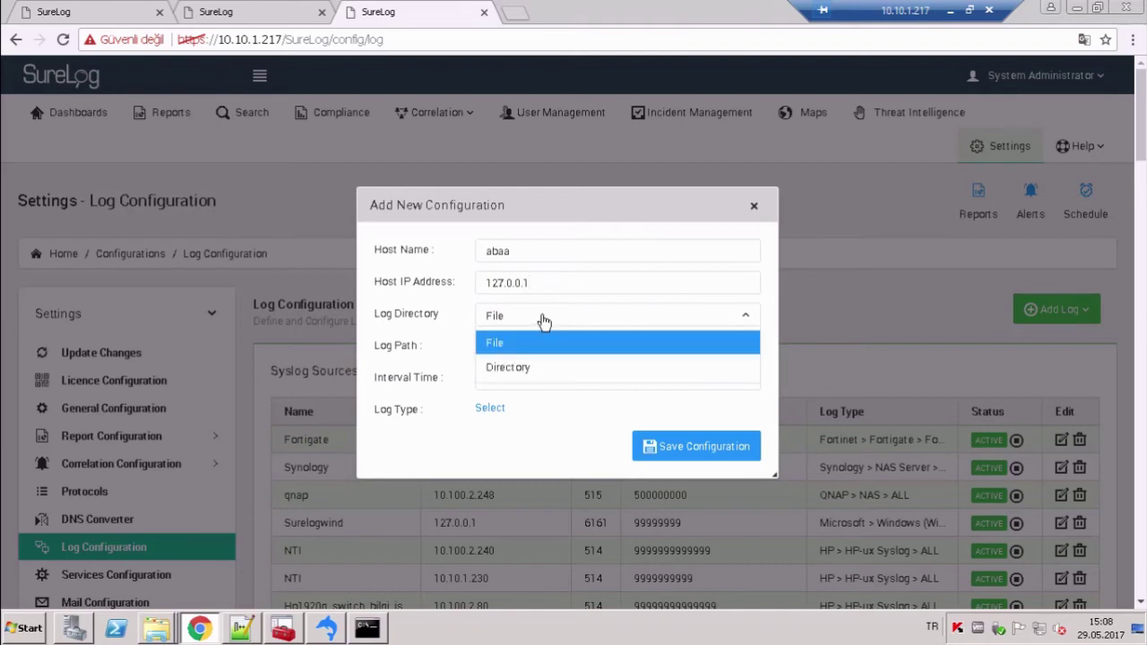
click(544, 322)
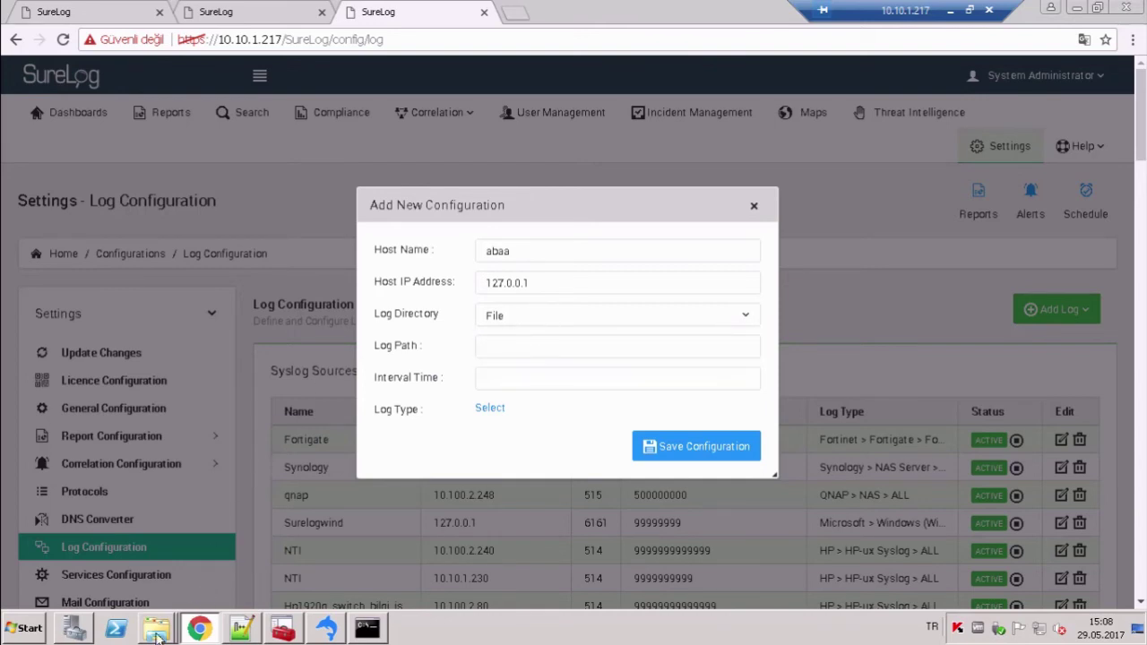
Copy the sql folder's path C:\ANET\SureLog\SureLog\sql from File Explorer into the log path and set the interval time to 60
mouse_move(157, 634)
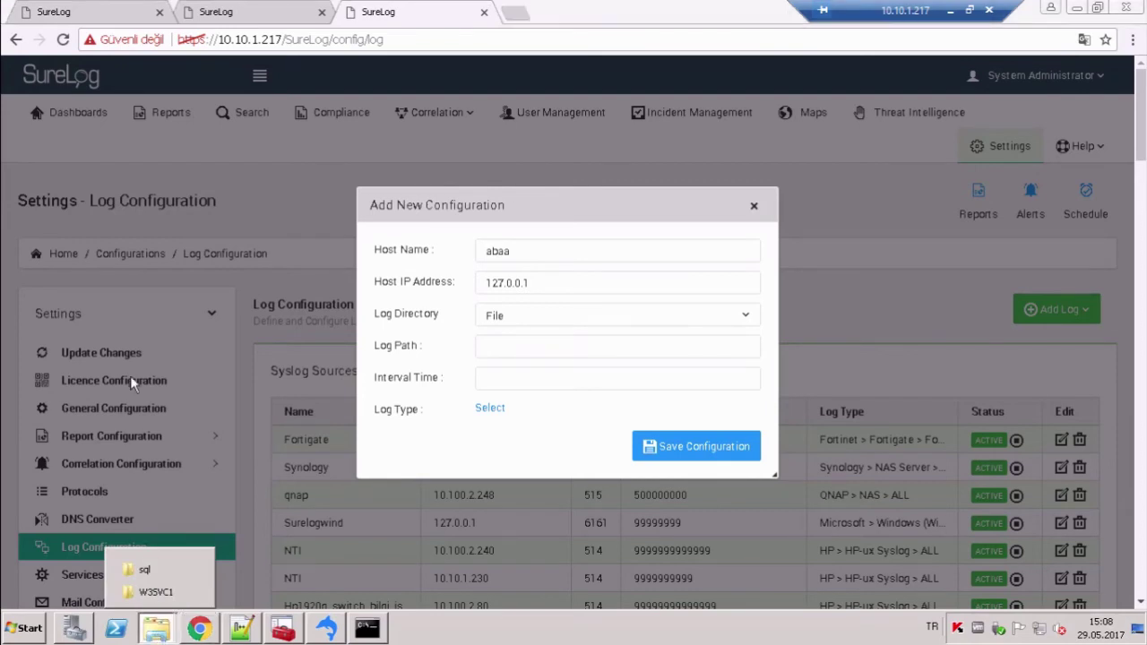
click(147, 572)
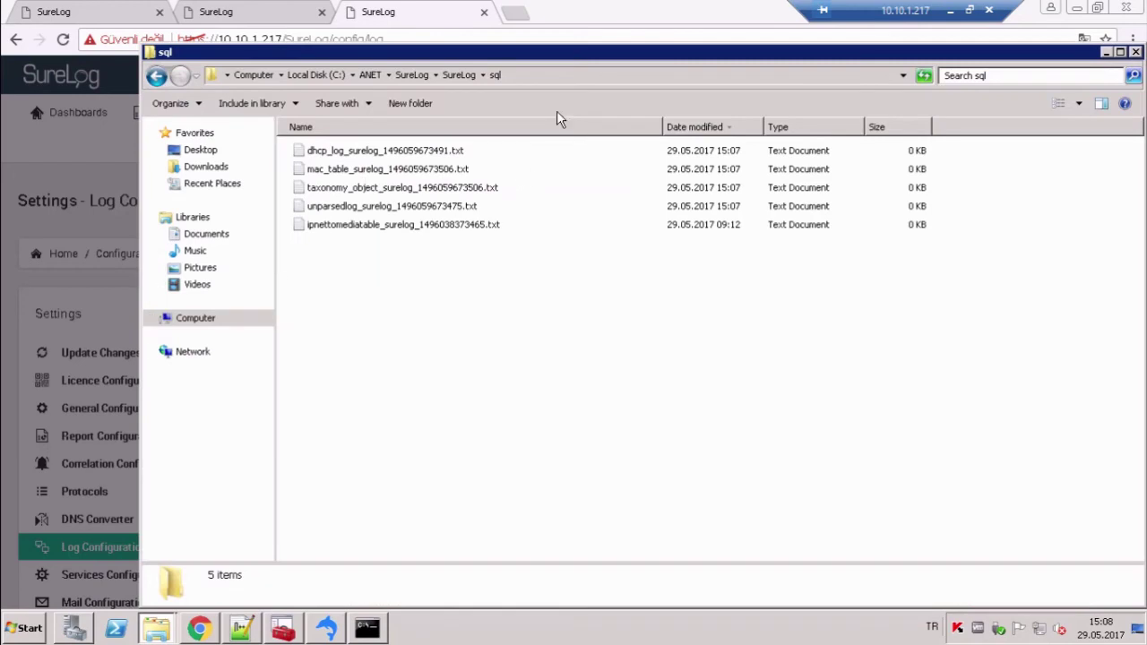
click(552, 77)
key(ctrl+c)
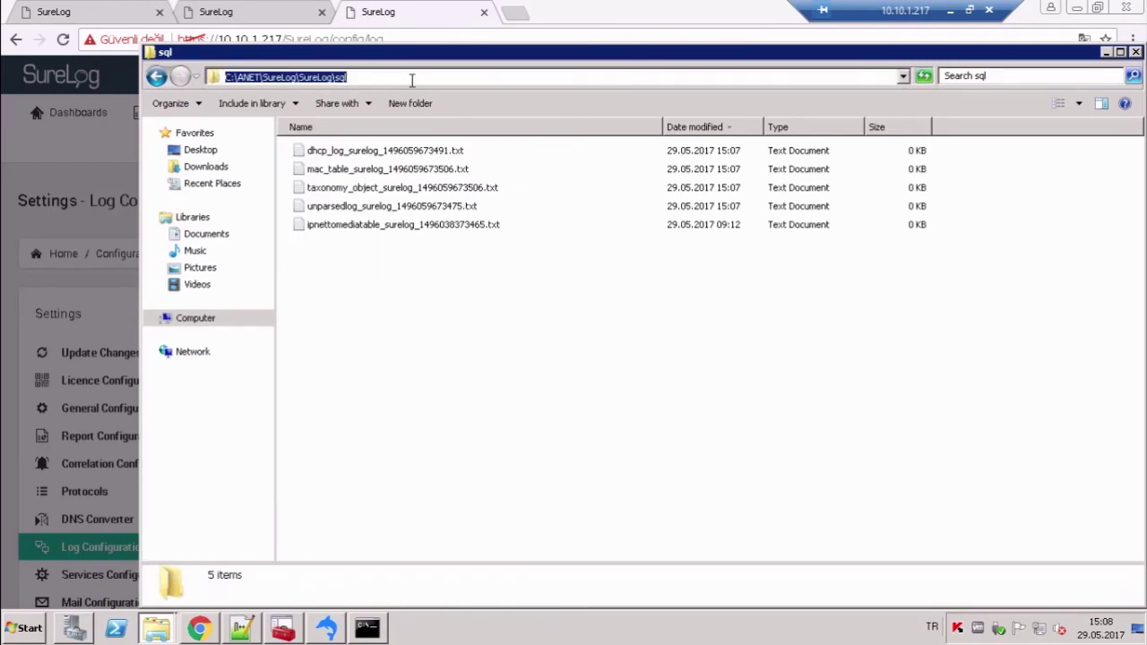
click(1106, 51)
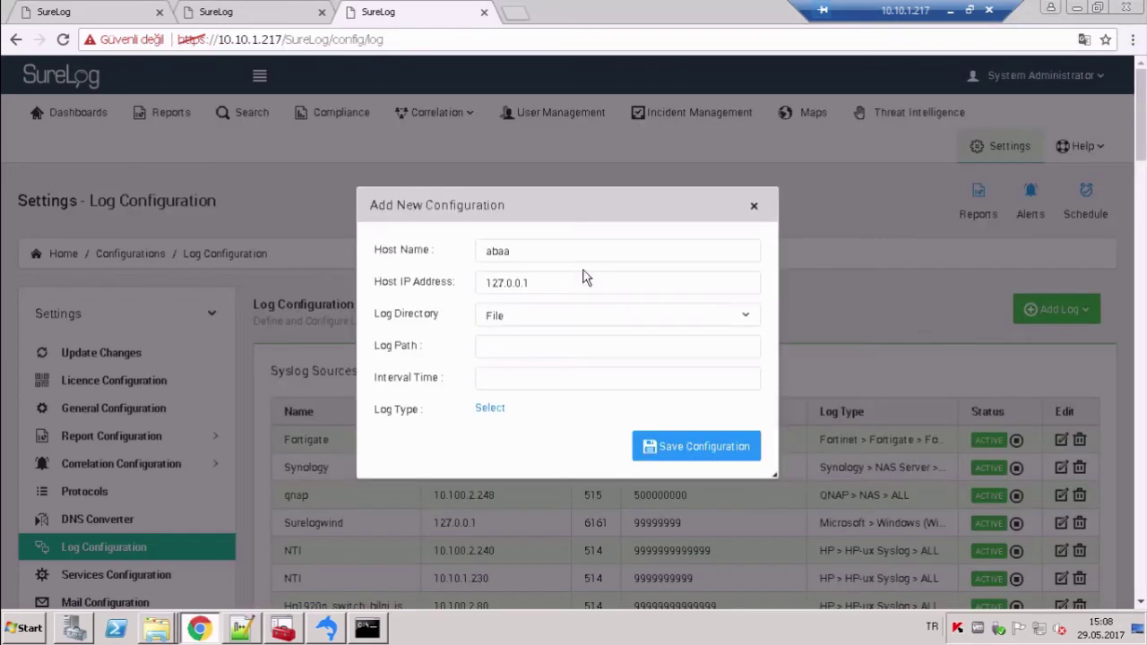
click(528, 350)
key(ctrl+v)
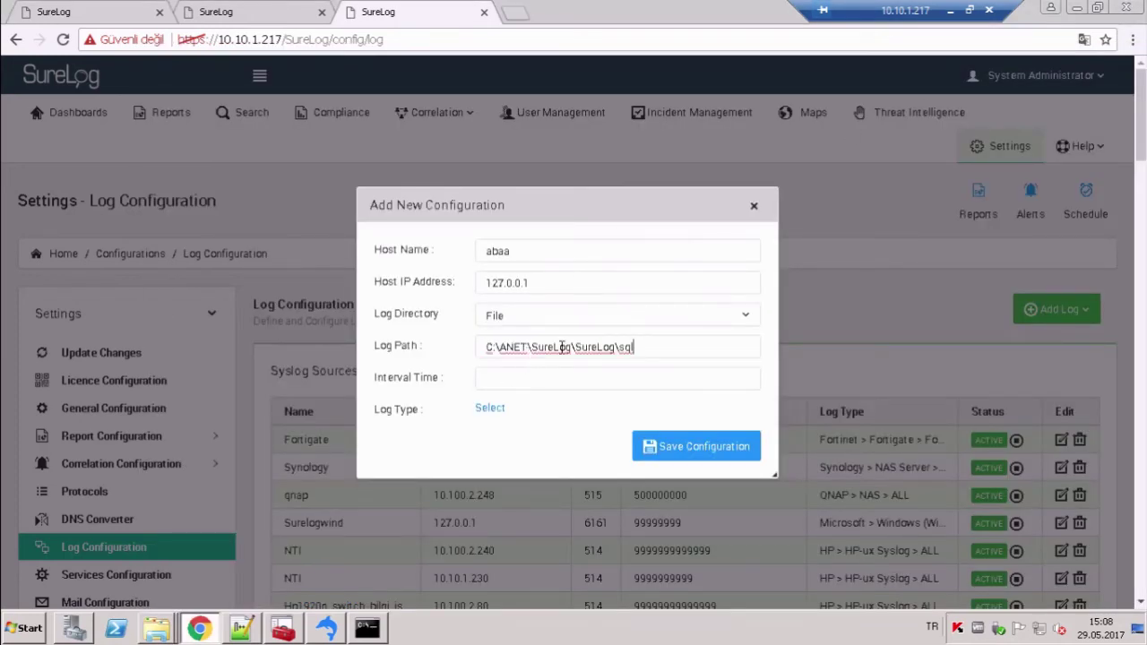
click(498, 385)
text(600)
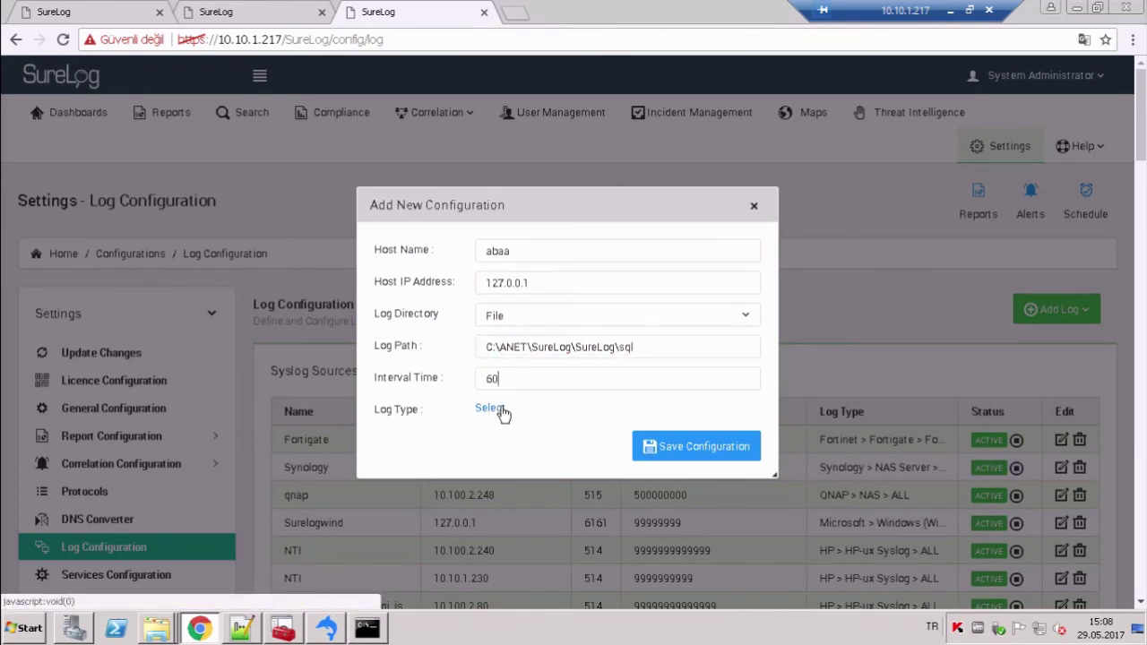
Search the log types for dns and choose Microsoft > DNS > ALL
click(493, 409)
drag(455, 269, 419, 267)
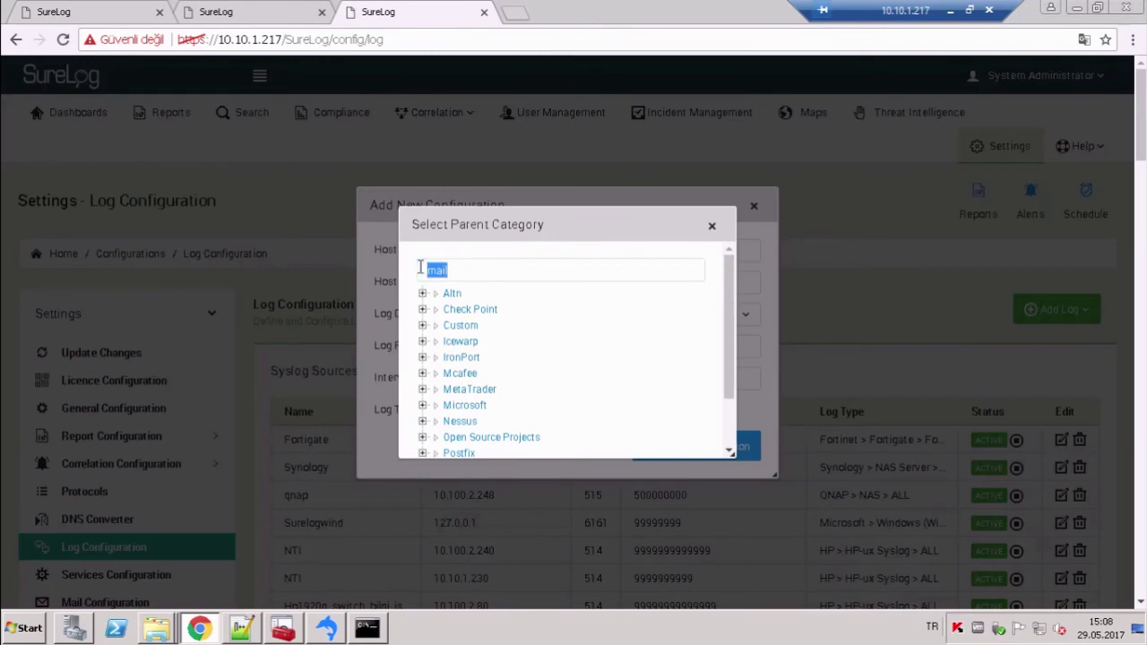
key(BackSpace)
text(dens)
text(ns)
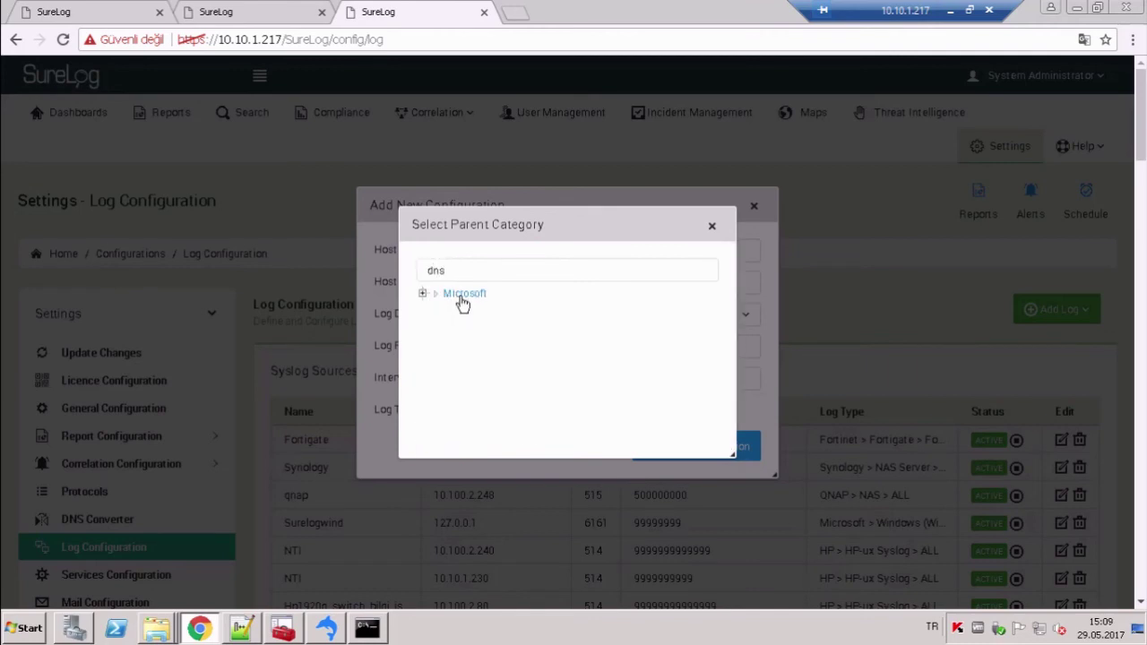
click(461, 297)
click(469, 331)
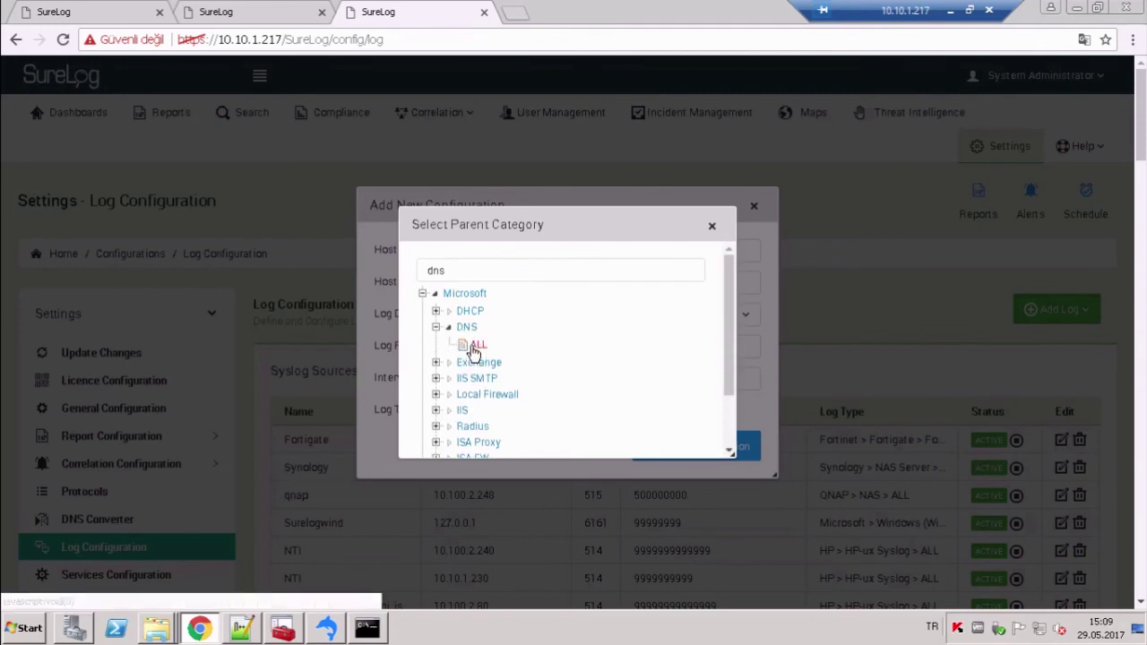
click(474, 346)
Review the log type, log path, host IP address and log directory options, and close the configuration without saving
drag(590, 429, 475, 430)
drag(634, 346, 480, 342)
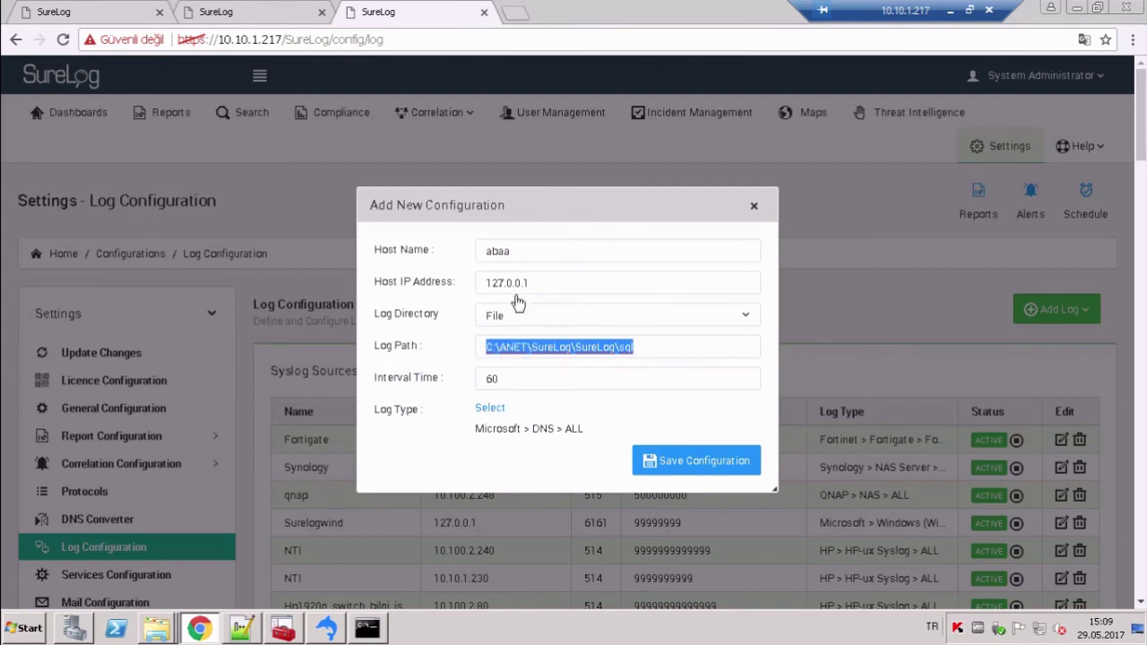
drag(547, 283, 478, 291)
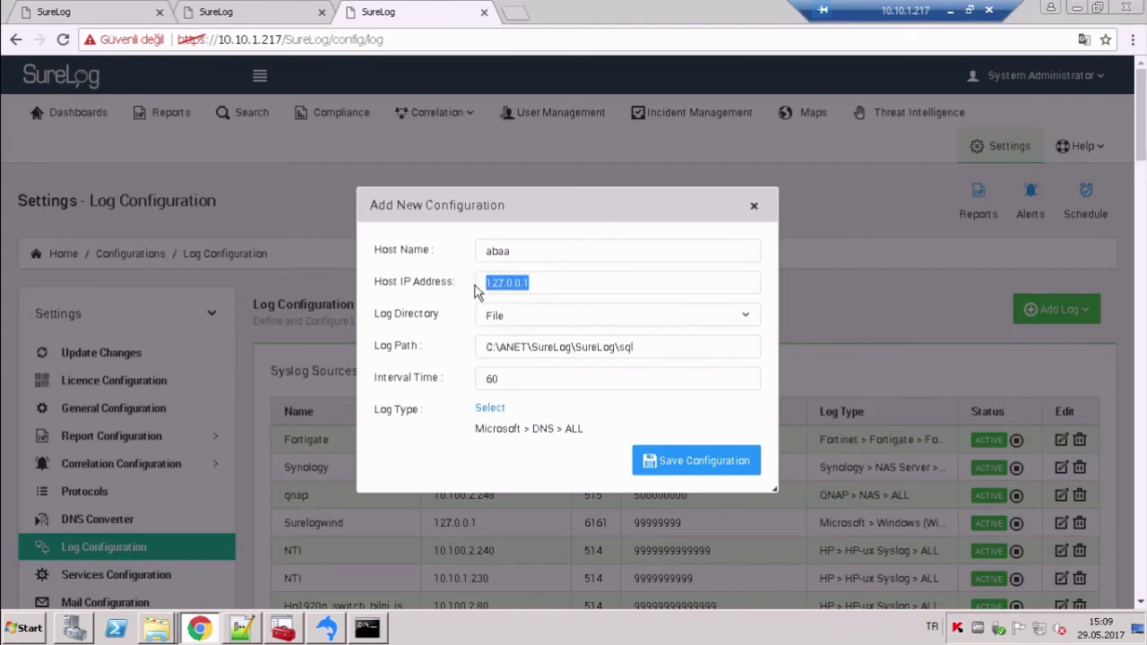
click(512, 325)
click(514, 325)
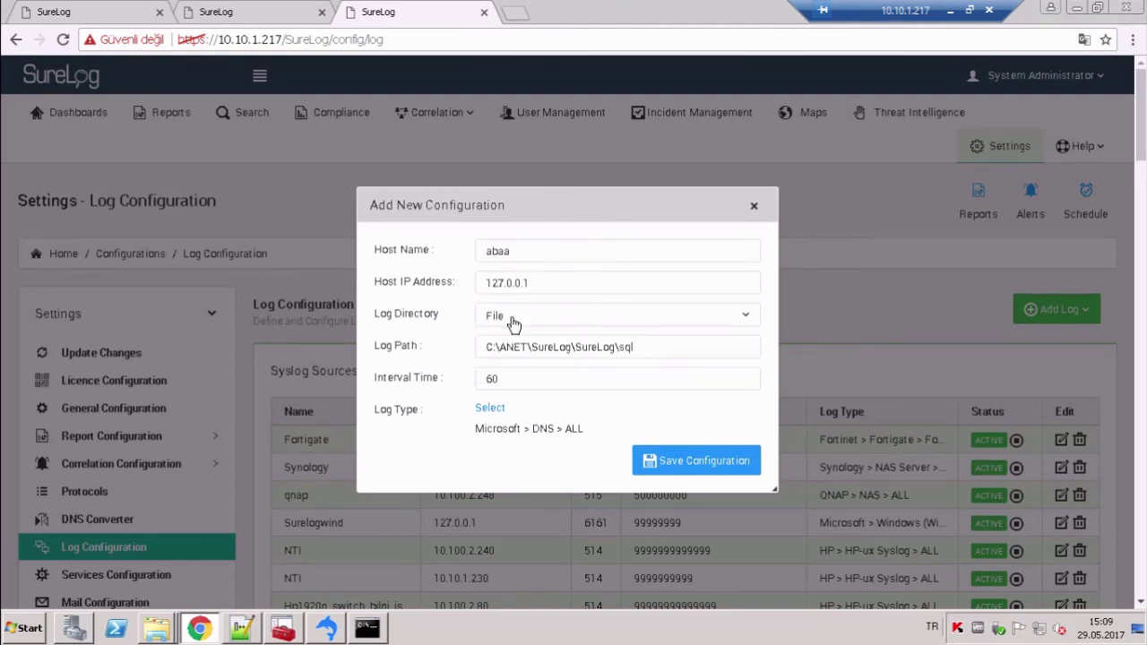
click(754, 208)
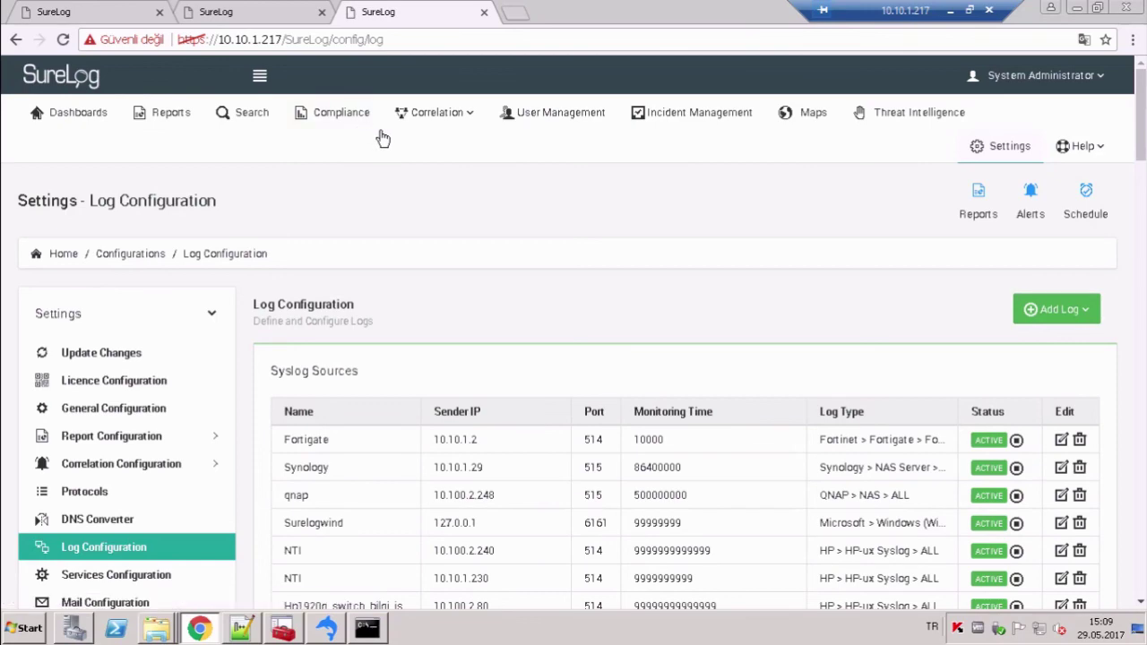
scroll(423, 235, down, 3)
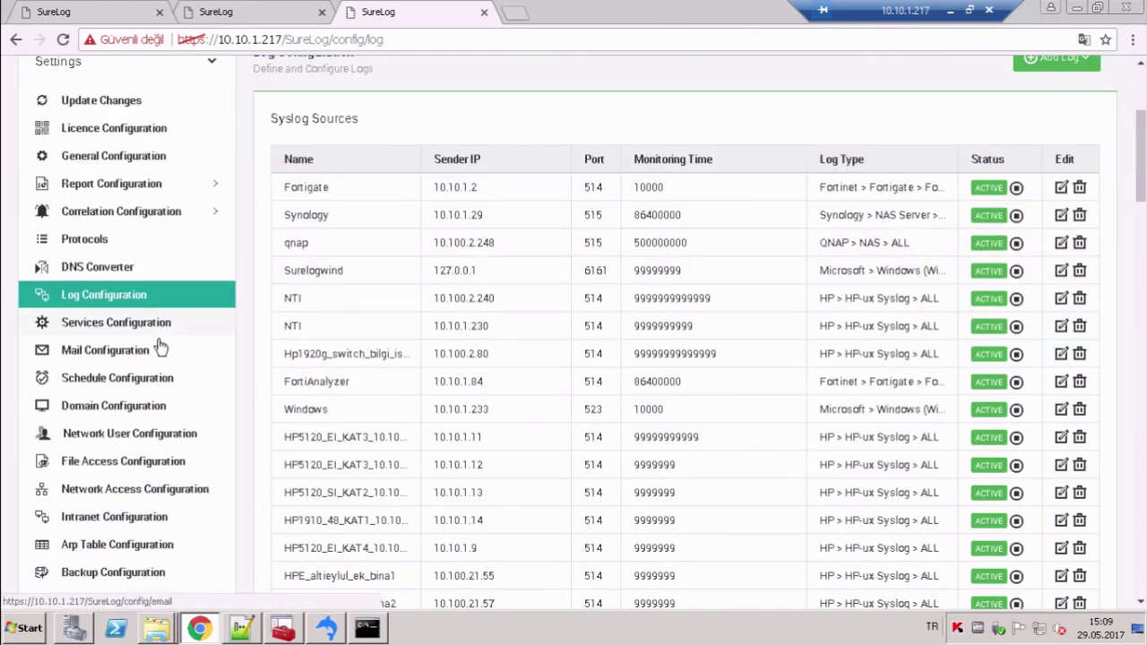
scroll(157, 350, down, 1)
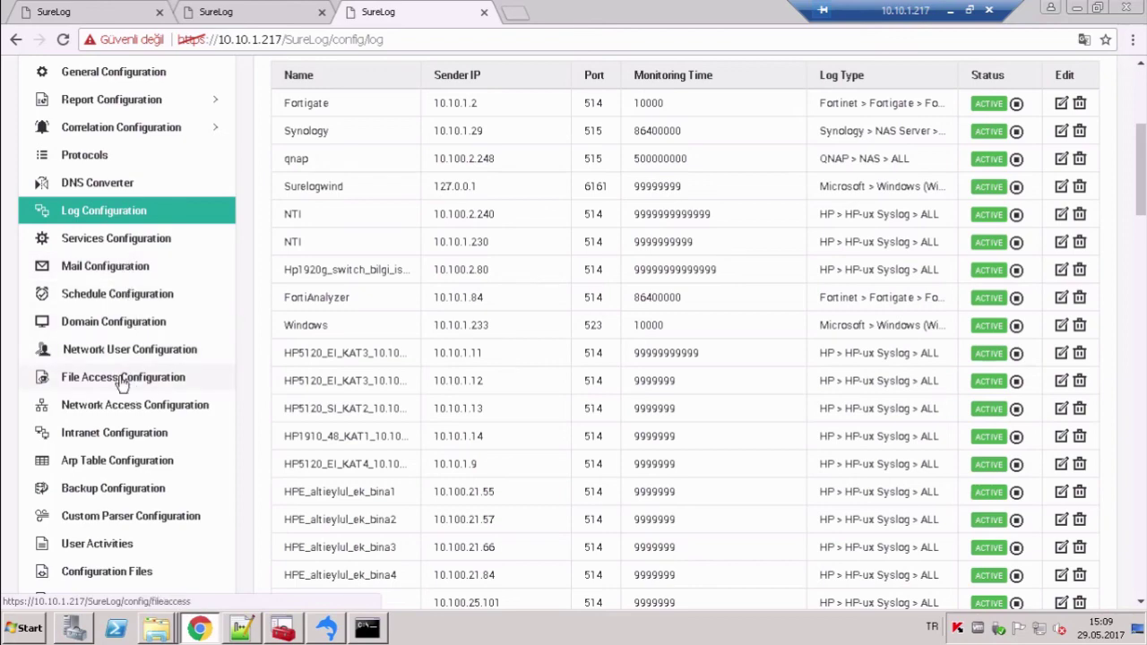
scroll(99, 380, down, 2)
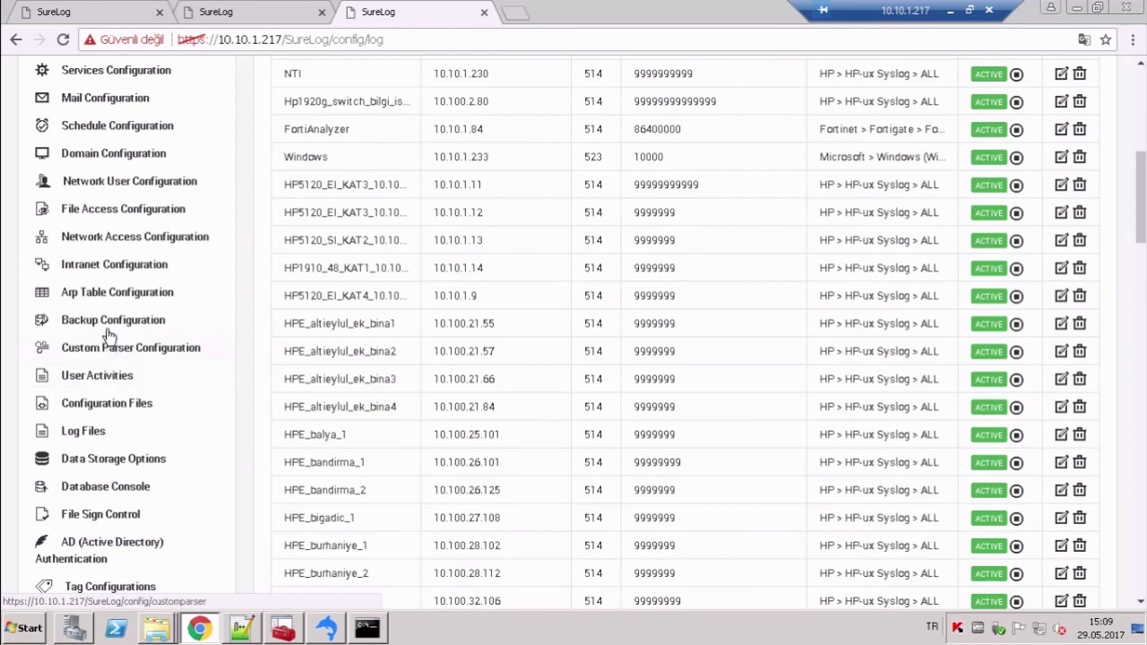